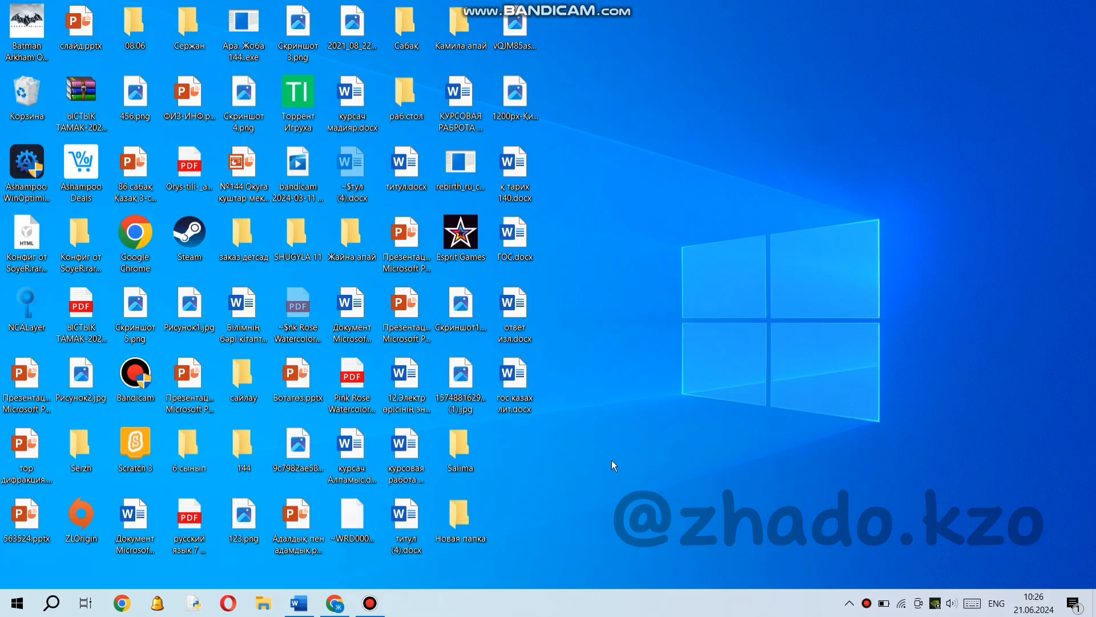
- Switch to Chrome and look through the featured activities on the Educaplay home page
{"action": "left_click", "coordinate": [334, 603]}
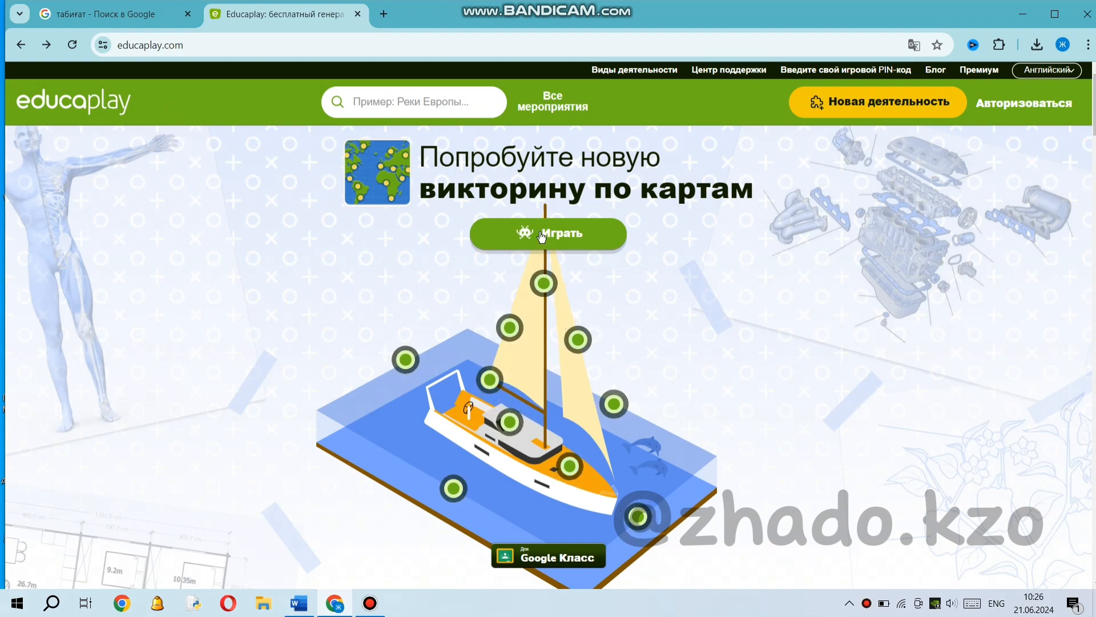
{"action": "scroll", "coordinate": [741, 278], "scroll_direction": "down", "scroll_amount": 5}
{"action": "scroll", "coordinate": [741, 278], "scroll_direction": "down", "scroll_amount": 1}
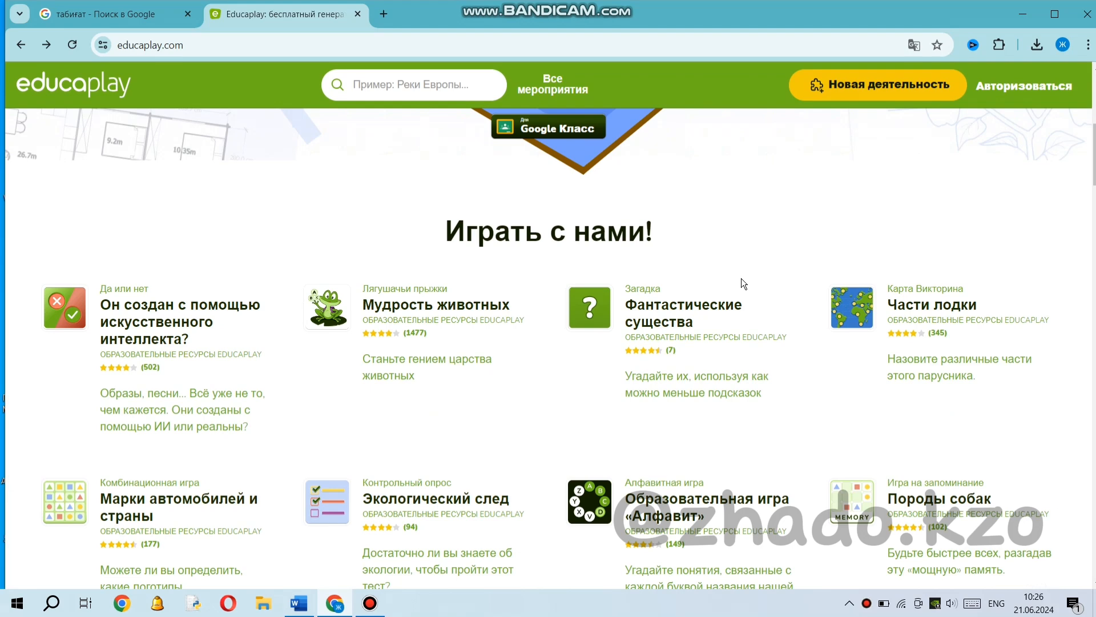
{"action": "scroll", "coordinate": [741, 279], "scroll_direction": "down", "scroll_amount": 2}
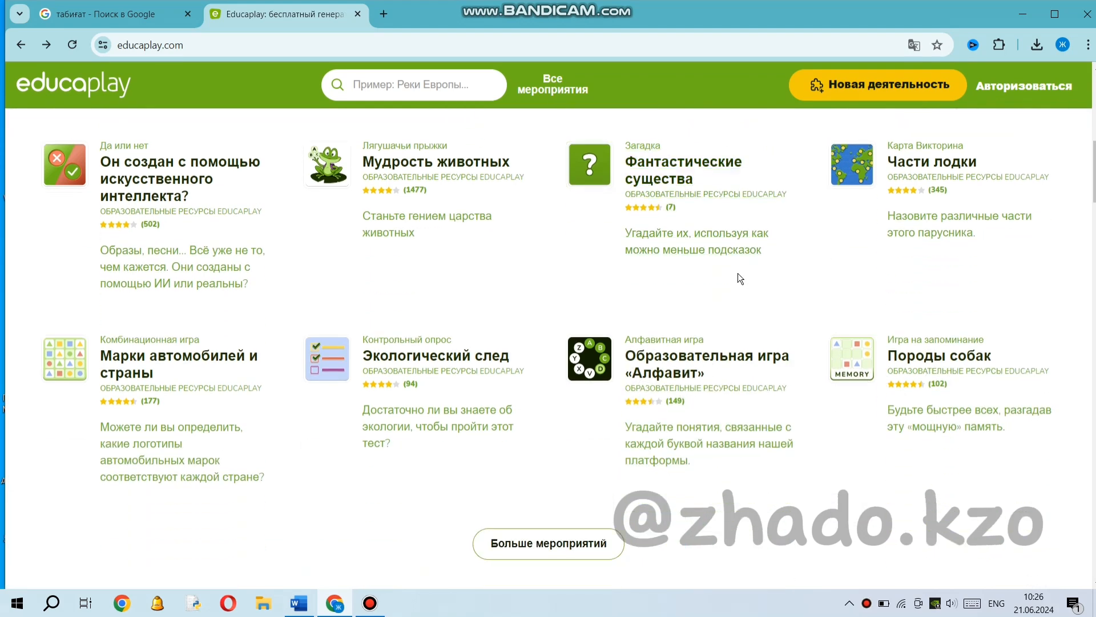
{"action": "scroll", "coordinate": [731, 269], "scroll_direction": "up", "scroll_amount": 1}
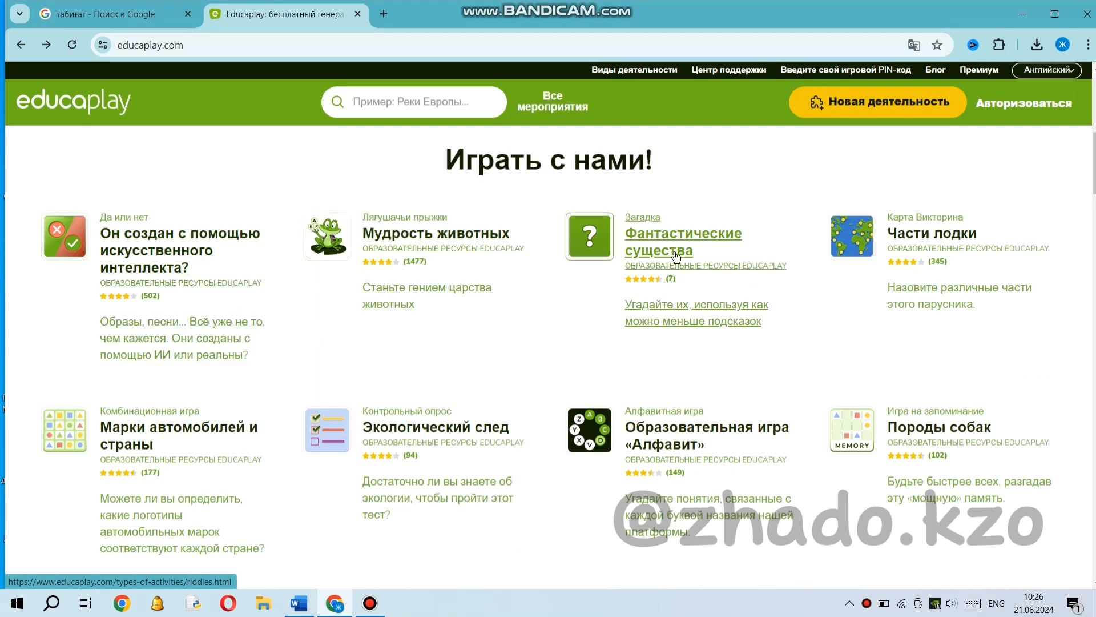
{"action": "scroll", "coordinate": [824, 415], "scroll_direction": "down", "scroll_amount": 2}
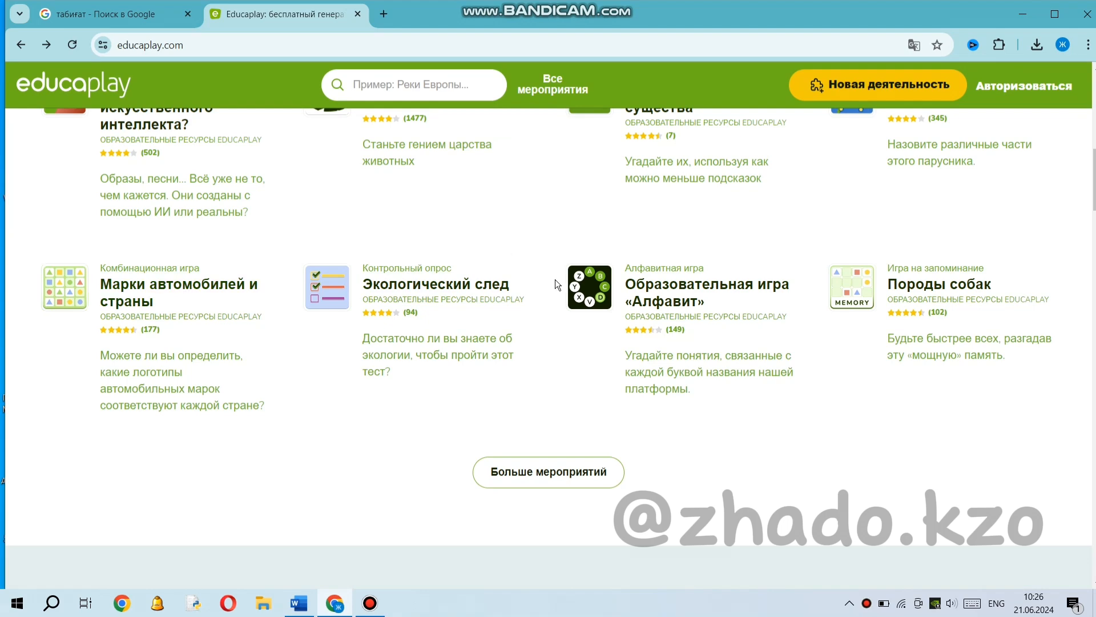
{"action": "scroll", "coordinate": [557, 283], "scroll_direction": "up", "scroll_amount": 3}
{"action": "scroll", "coordinate": [555, 280], "scroll_direction": "down", "scroll_amount": 1}
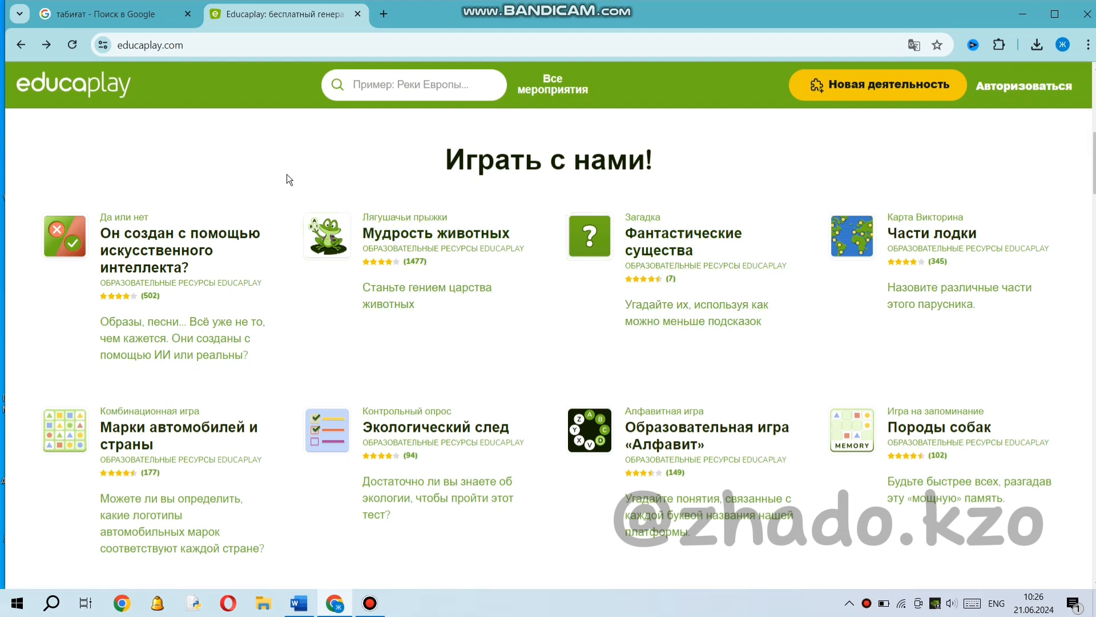
{"action": "scroll", "coordinate": [290, 176], "scroll_direction": "up", "scroll_amount": 6}
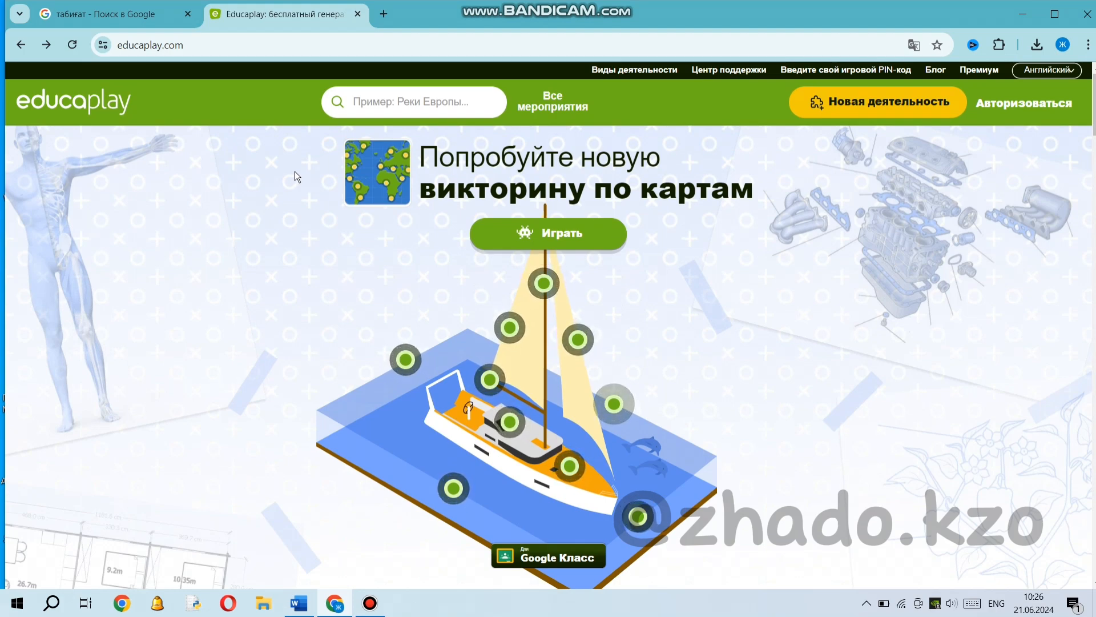
{"action": "scroll", "coordinate": [294, 172], "scroll_direction": "down", "scroll_amount": 3}
{"action": "scroll", "coordinate": [293, 172], "scroll_direction": "down", "scroll_amount": 5}
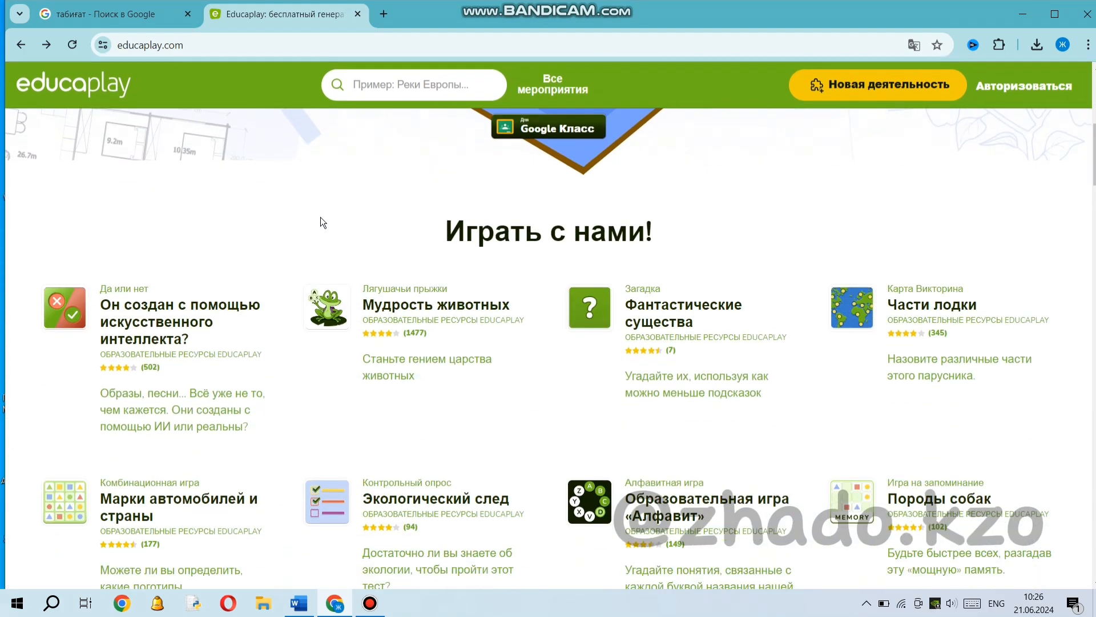
{"action": "scroll", "coordinate": [314, 427], "scroll_direction": "down", "scroll_amount": 1}
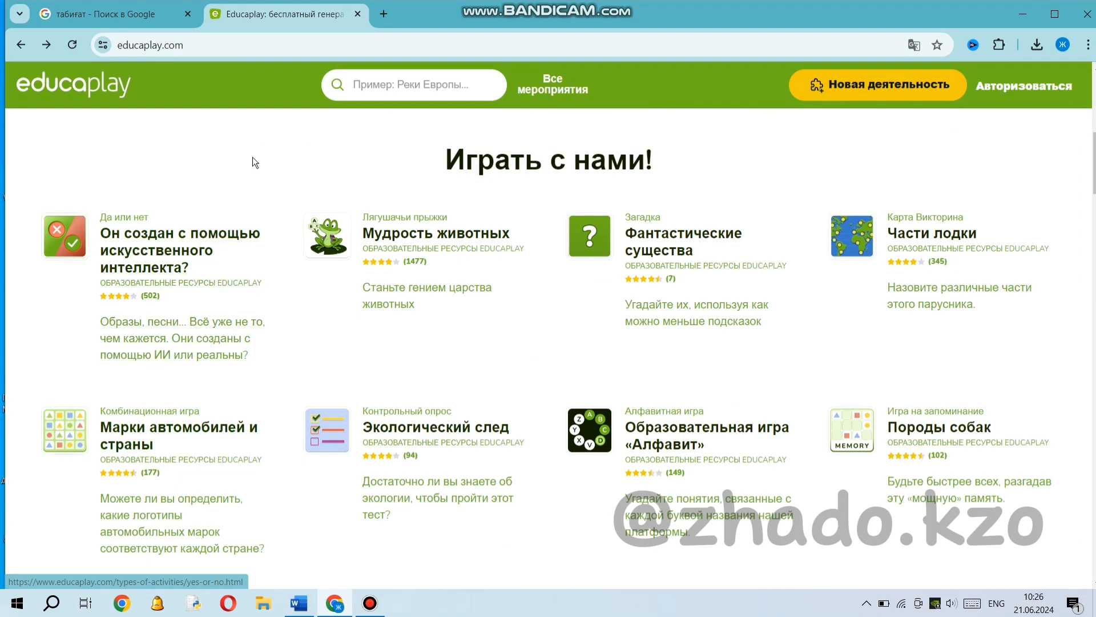
{"action": "scroll", "coordinate": [245, 171], "scroll_direction": "down", "scroll_amount": 1}
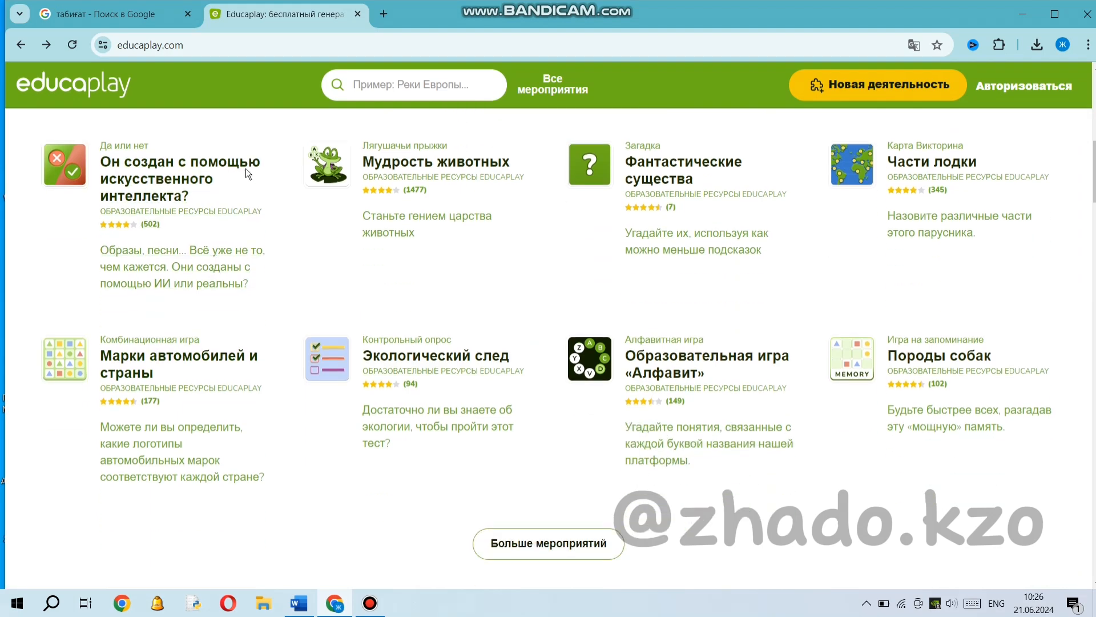
{"action": "scroll", "coordinate": [245, 170], "scroll_direction": "down", "scroll_amount": 2}
{"action": "scroll", "coordinate": [246, 169], "scroll_direction": "up", "scroll_amount": 10}
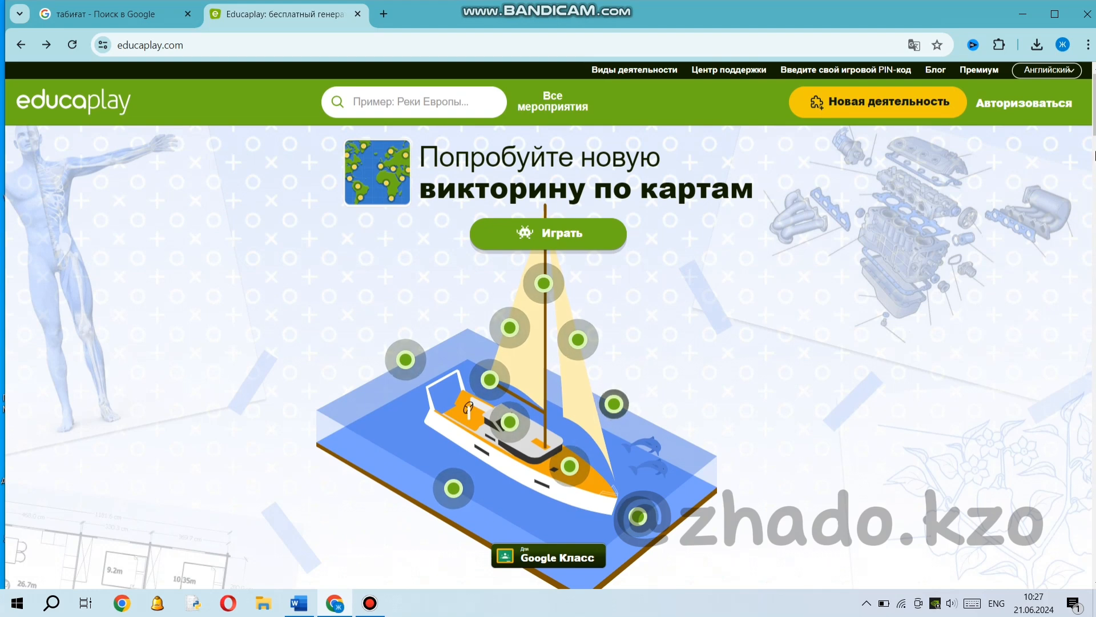
- Sign in to Educaplay with the existing Google account and approve sharing its data
{"action": "left_click", "coordinate": [1024, 108]}
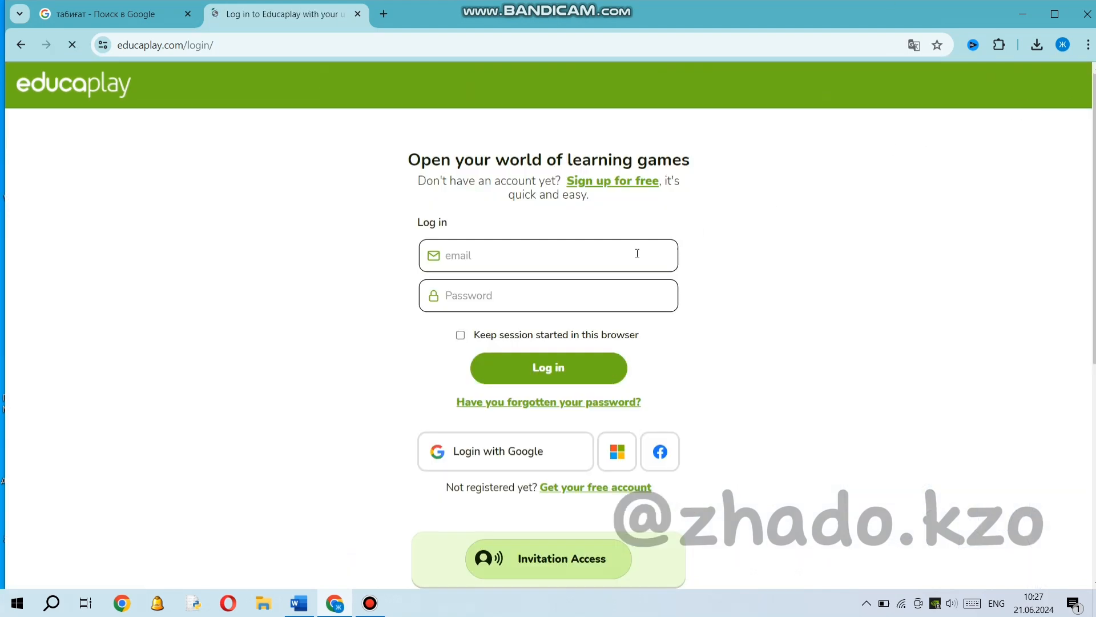
{"action": "left_click", "coordinate": [487, 467]}
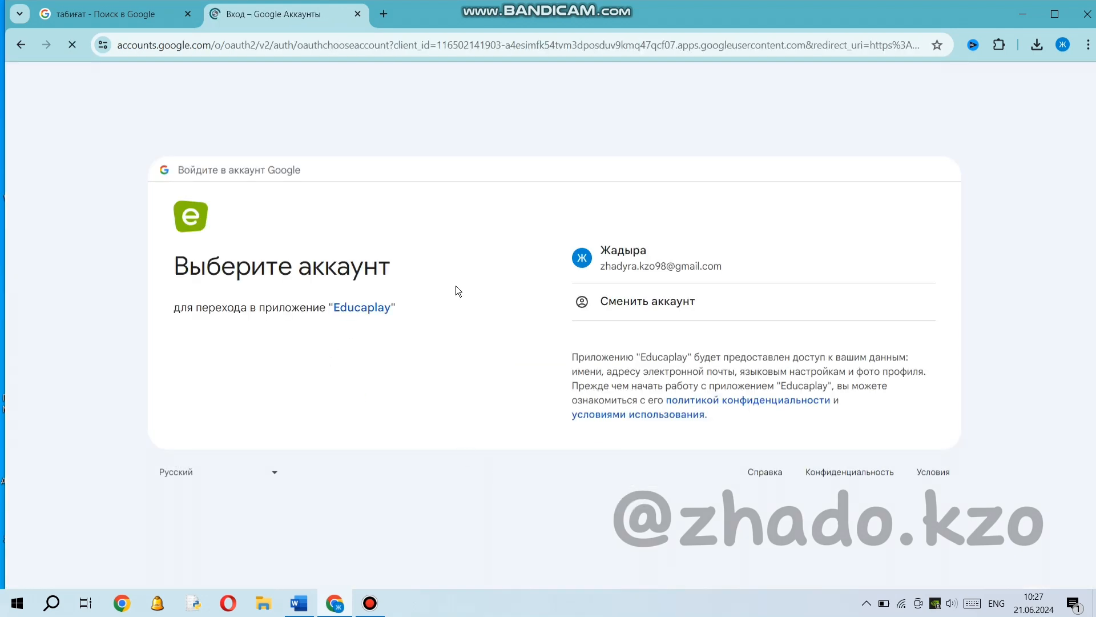
{"action": "left_click", "coordinate": [652, 303]}
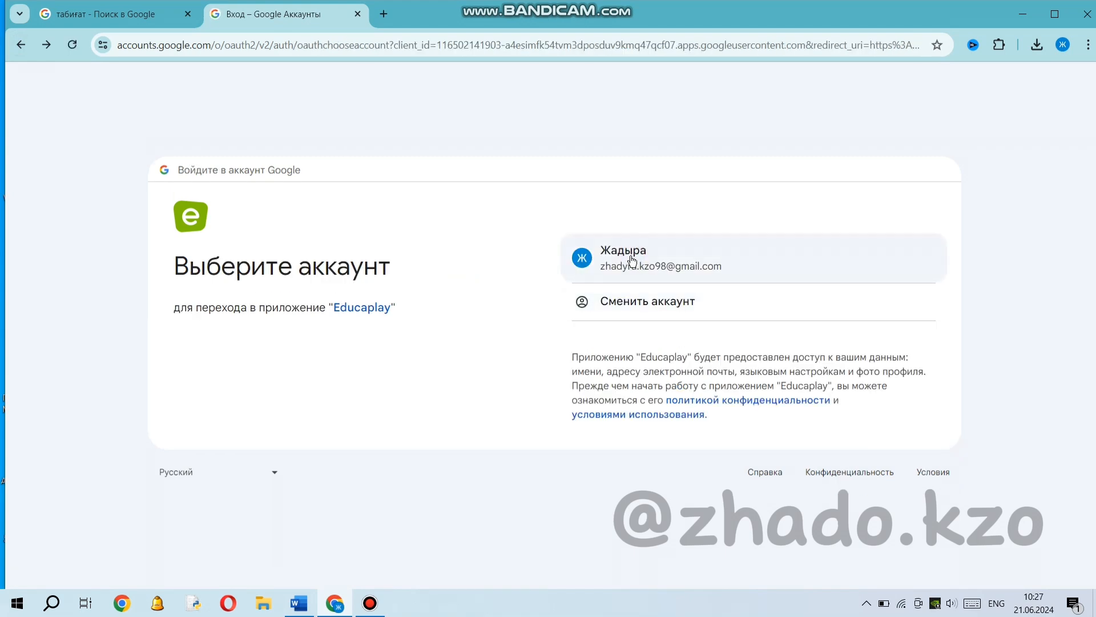
{"action": "left_click", "coordinate": [631, 262]}
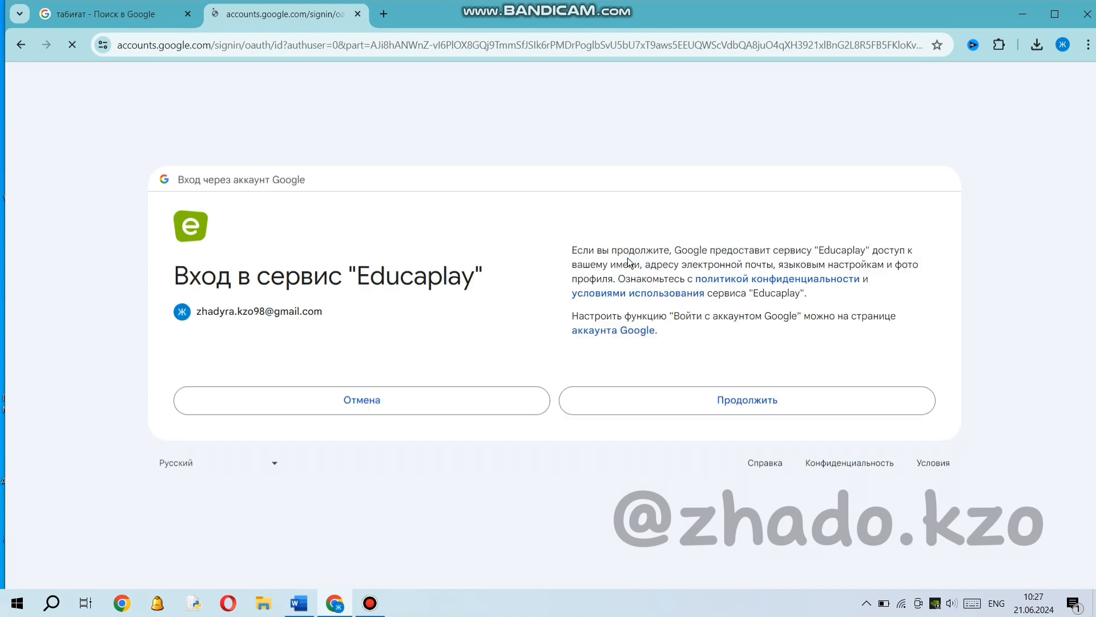
{"action": "left_click", "coordinate": [683, 409]}
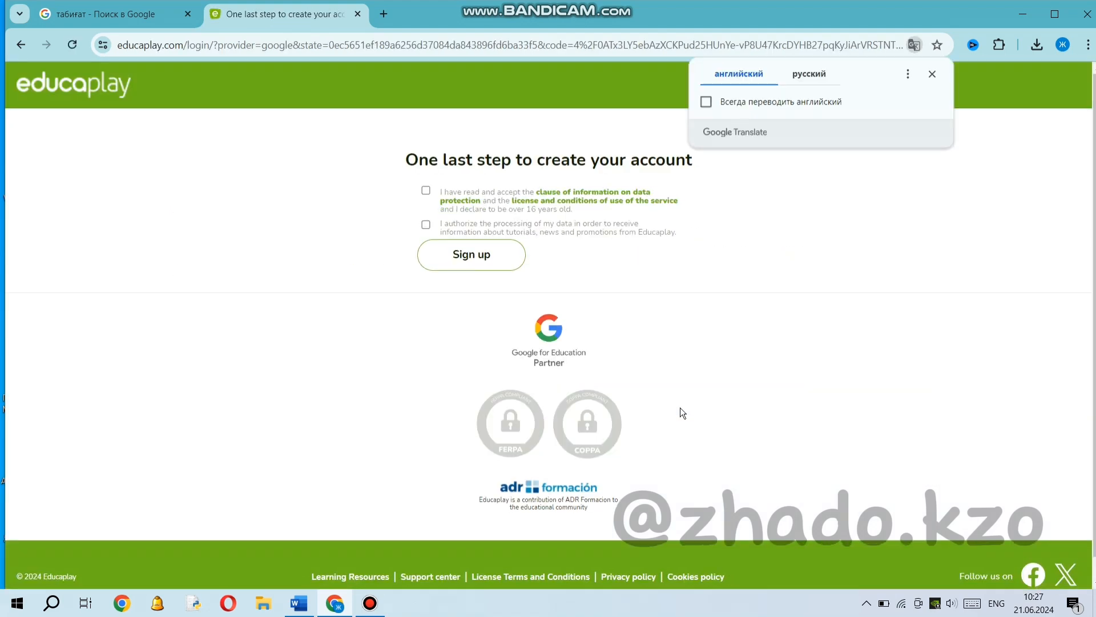
- Translate the final sign-up page into Russian and register with both the terms and the promotional-information consents accepted
{"action": "left_click", "coordinate": [817, 73]}
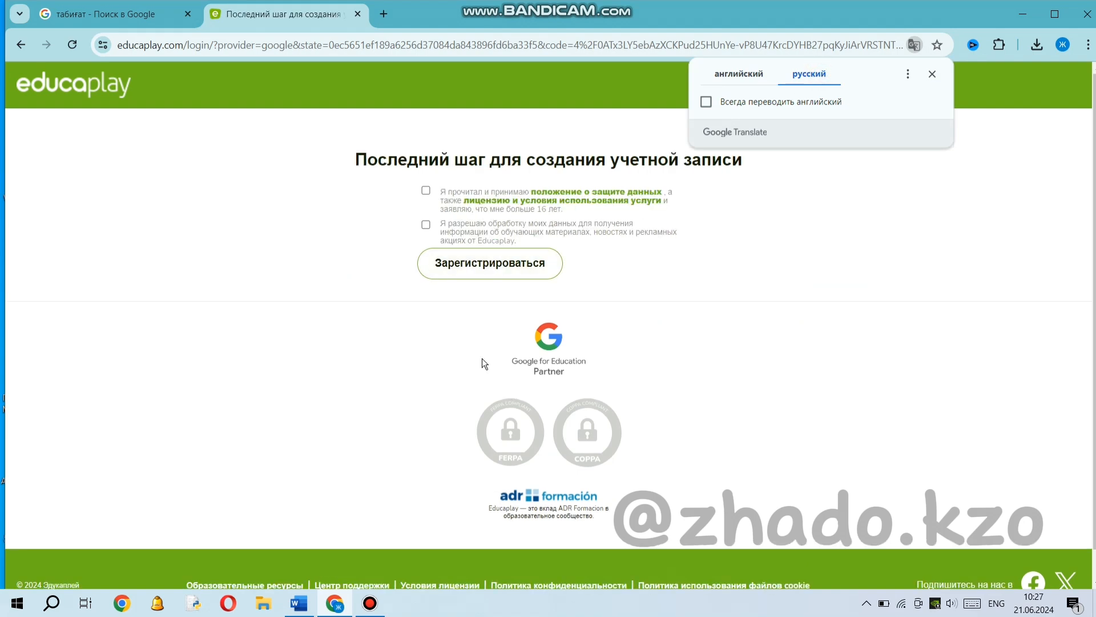
{"action": "left_click", "coordinate": [426, 192]}
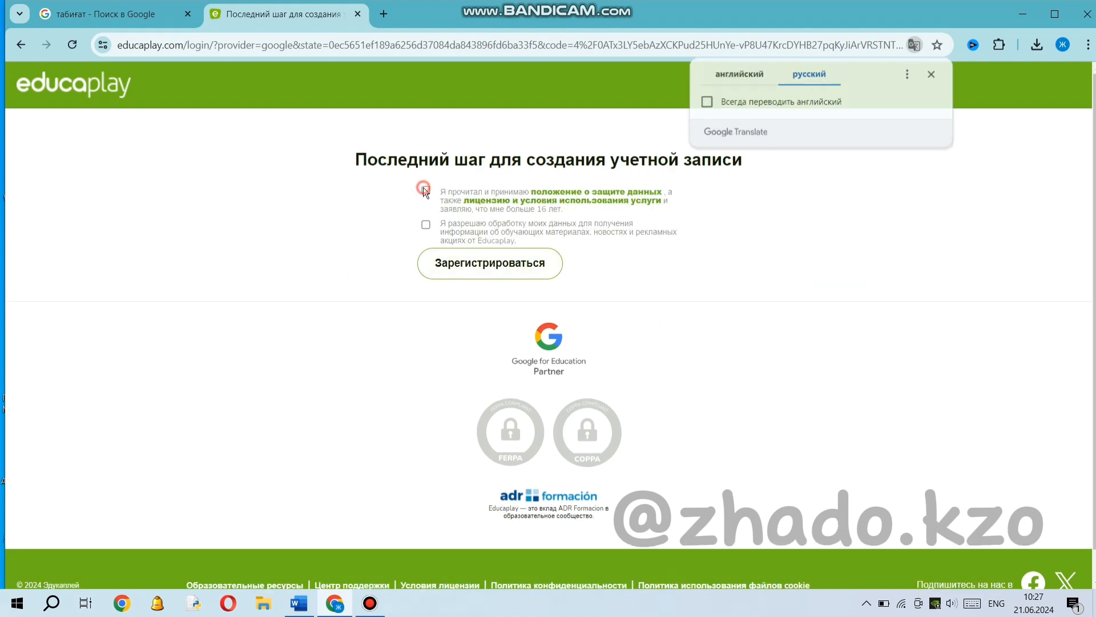
{"action": "left_click", "coordinate": [427, 227]}
{"action": "left_click", "coordinate": [487, 267]}
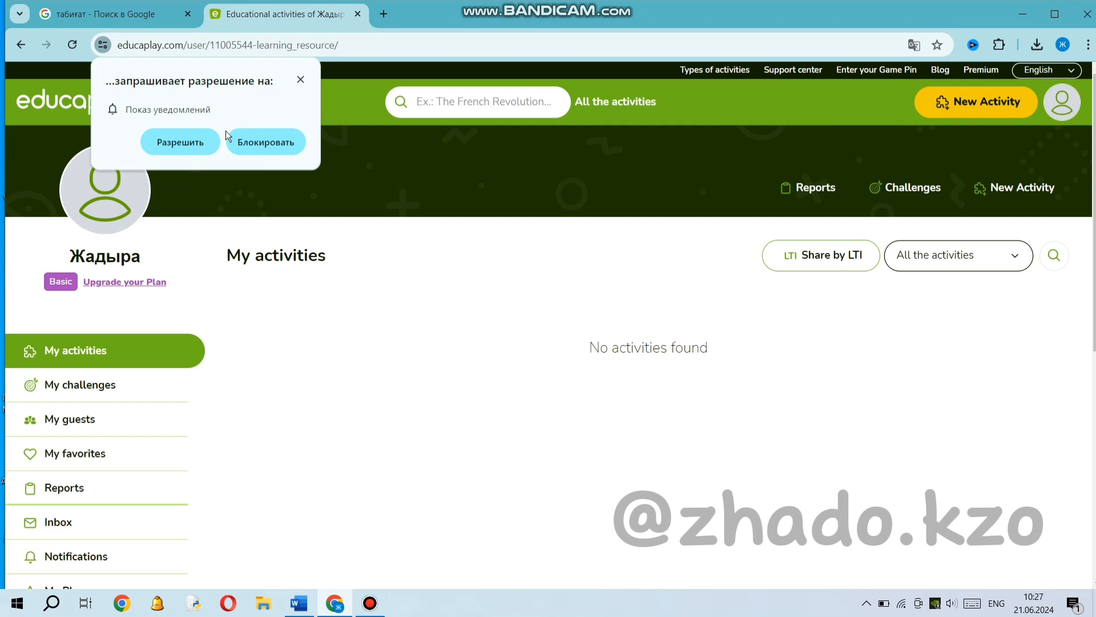
- Block the site's notifications and translate the account's My activities page into Russian
{"action": "left_click", "coordinate": [267, 144]}
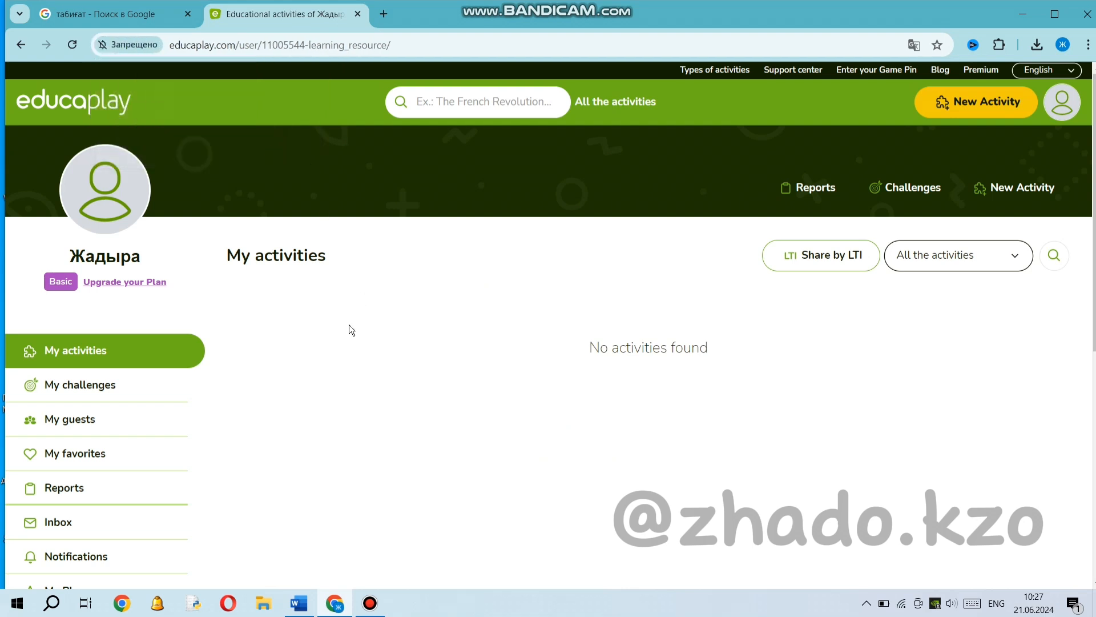
{"action": "scroll", "coordinate": [325, 368], "scroll_direction": "down", "scroll_amount": 5}
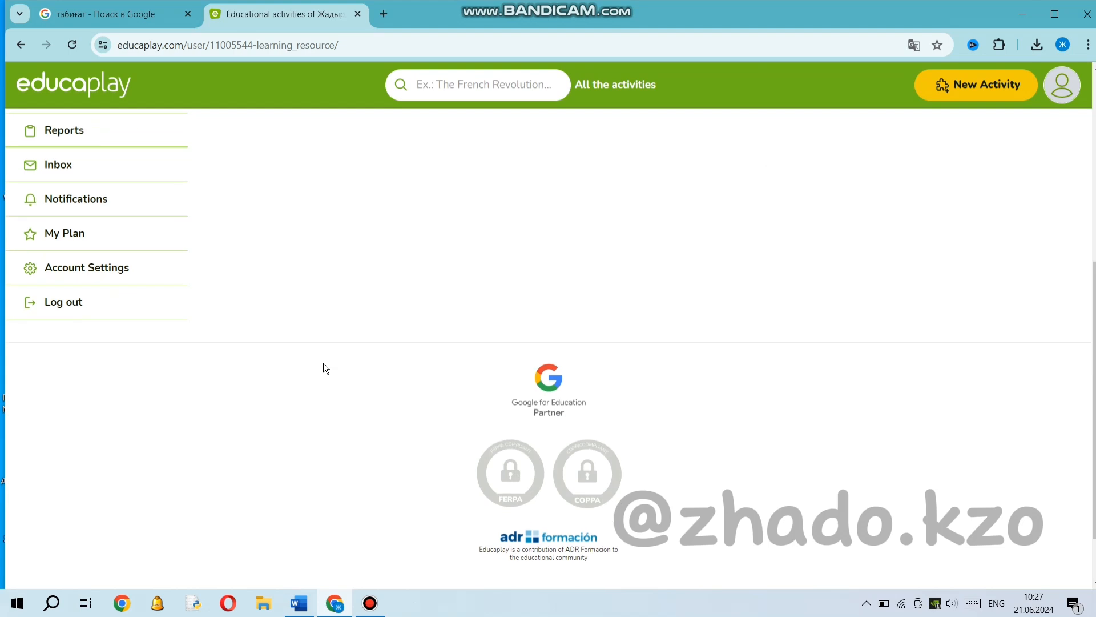
{"action": "scroll", "coordinate": [323, 364], "scroll_direction": "up", "scroll_amount": 5}
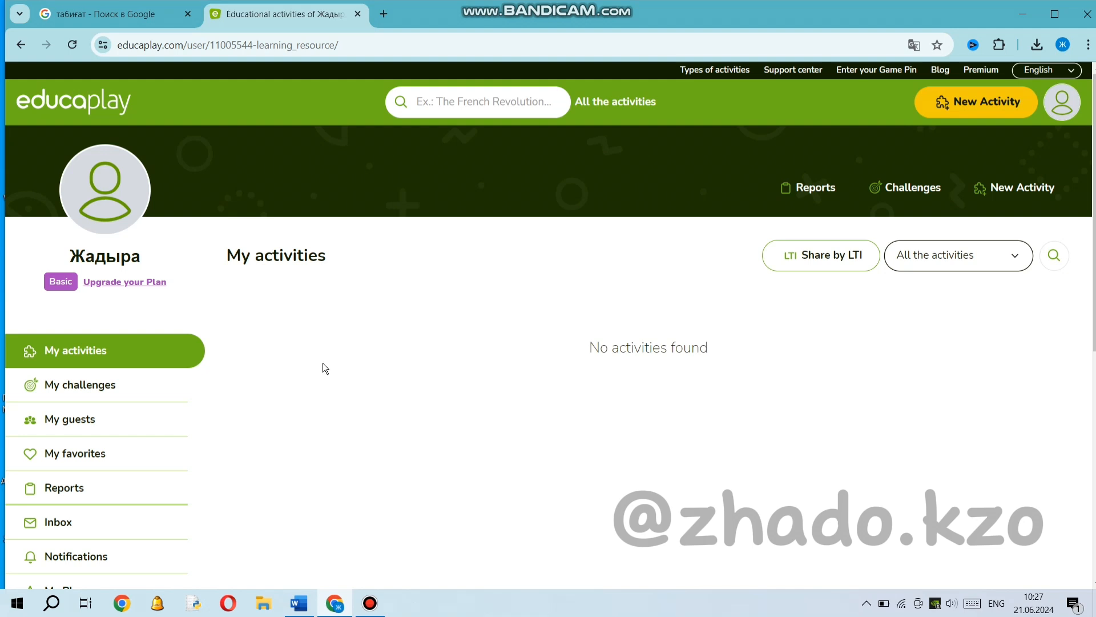
{"action": "scroll", "coordinate": [323, 368], "scroll_direction": "down", "scroll_amount": 1}
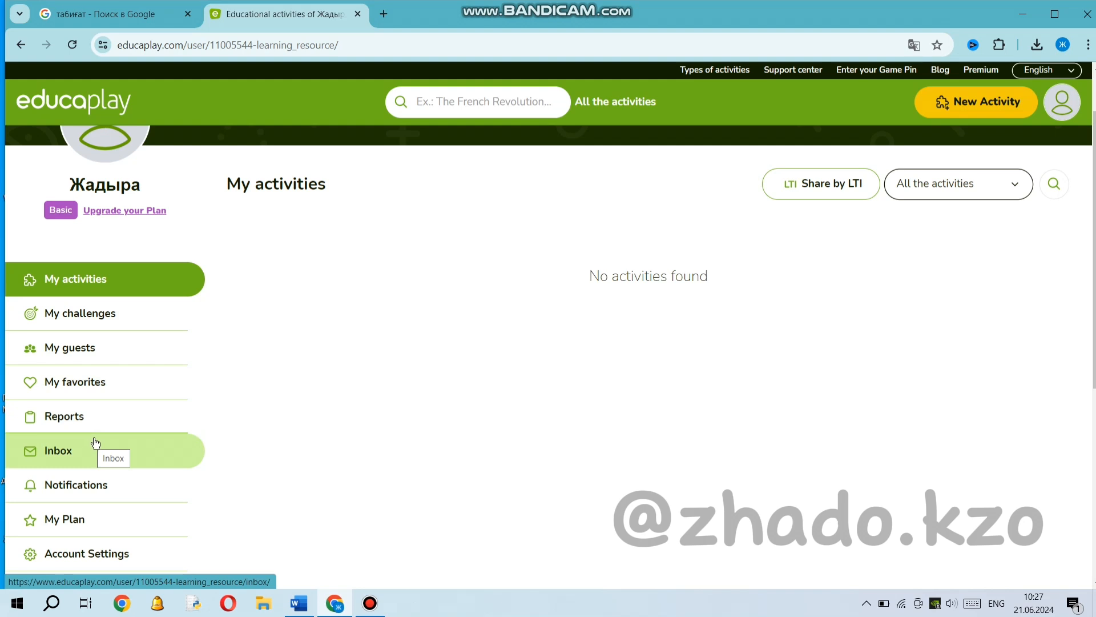
{"action": "scroll", "coordinate": [95, 443], "scroll_direction": "up", "scroll_amount": 1}
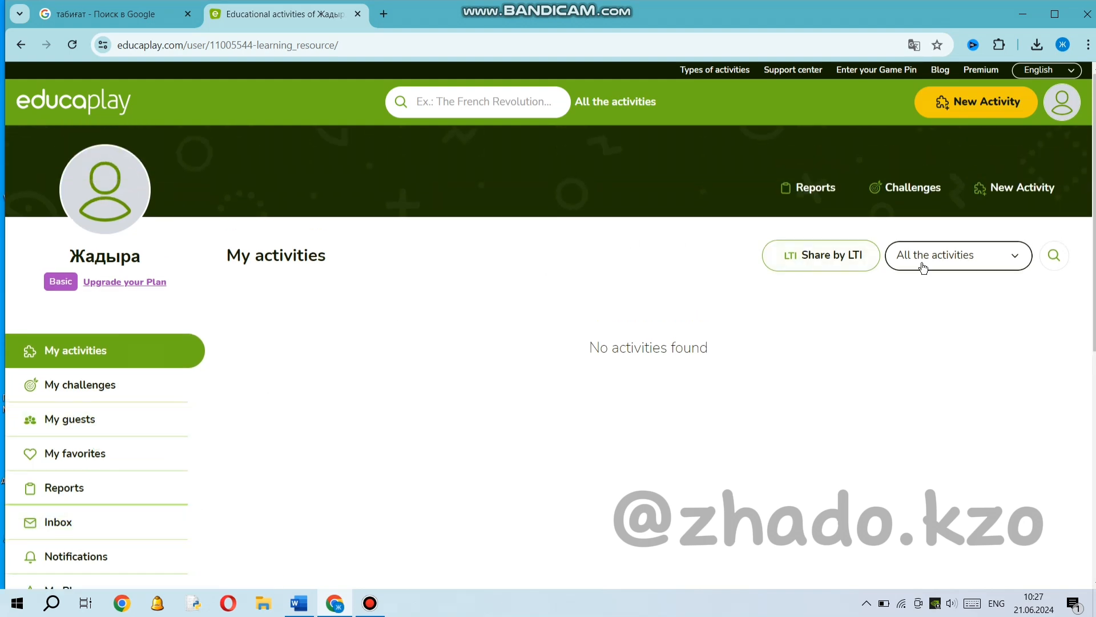
{"action": "right_click", "coordinate": [540, 177]}
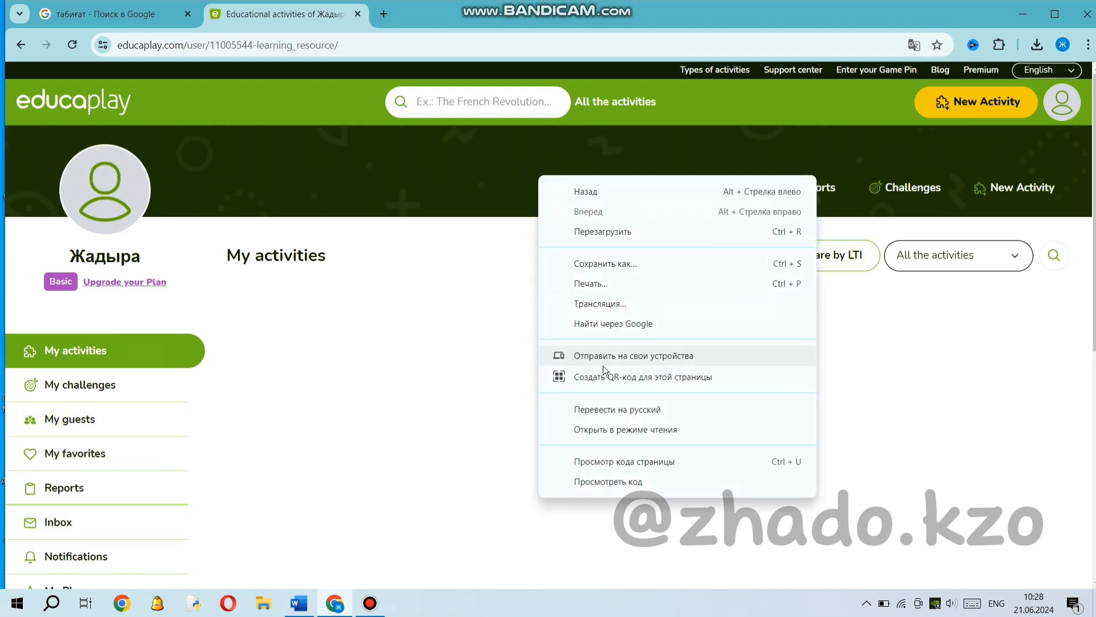
{"action": "left_click", "coordinate": [606, 414]}
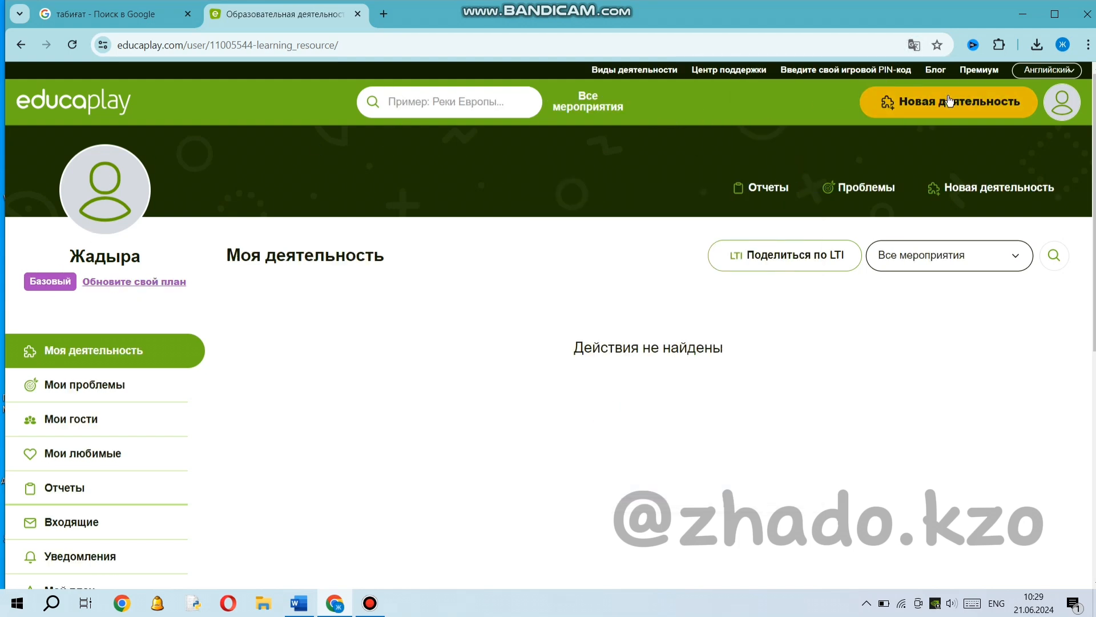
- Create a new activity of the Froggy Jumps type (Лягушачьи прыжки) and dismiss the offer to generate it with the AI creator
{"action": "left_click", "coordinate": [974, 112]}
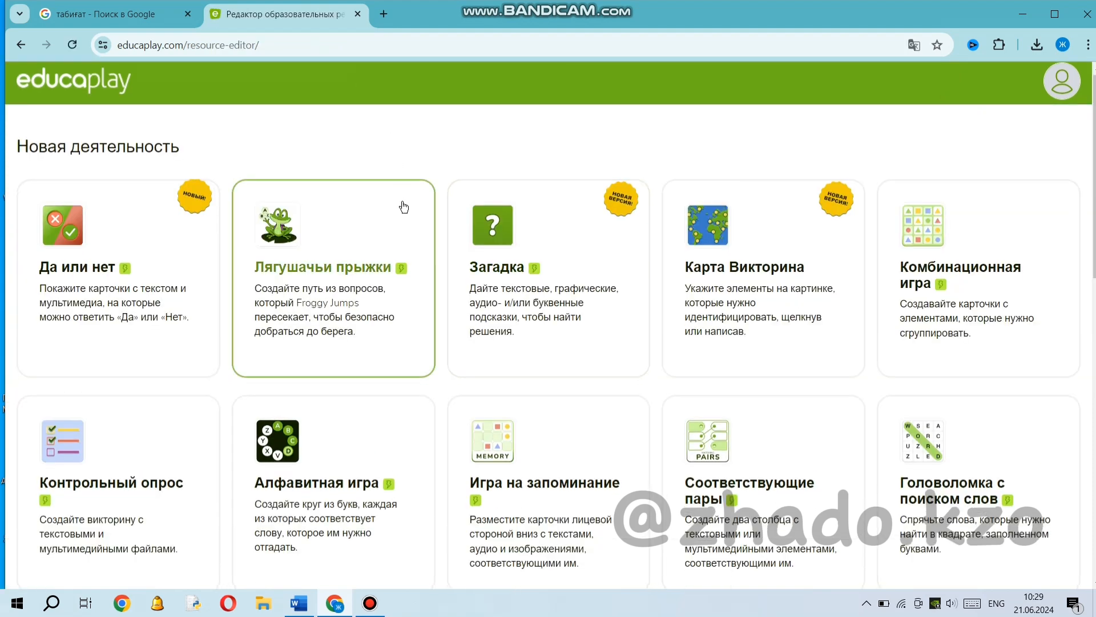
{"action": "scroll", "coordinate": [403, 223], "scroll_direction": "down", "scroll_amount": 3}
{"action": "scroll", "coordinate": [402, 223], "scroll_direction": "down", "scroll_amount": 4}
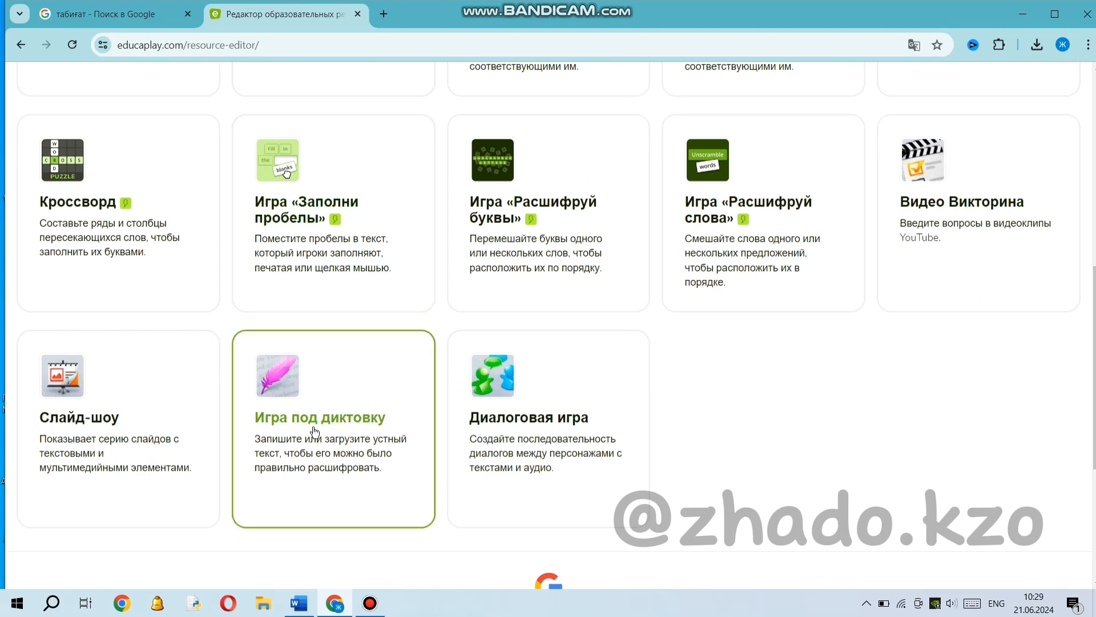
{"action": "scroll", "coordinate": [117, 453], "scroll_direction": "up", "scroll_amount": 3}
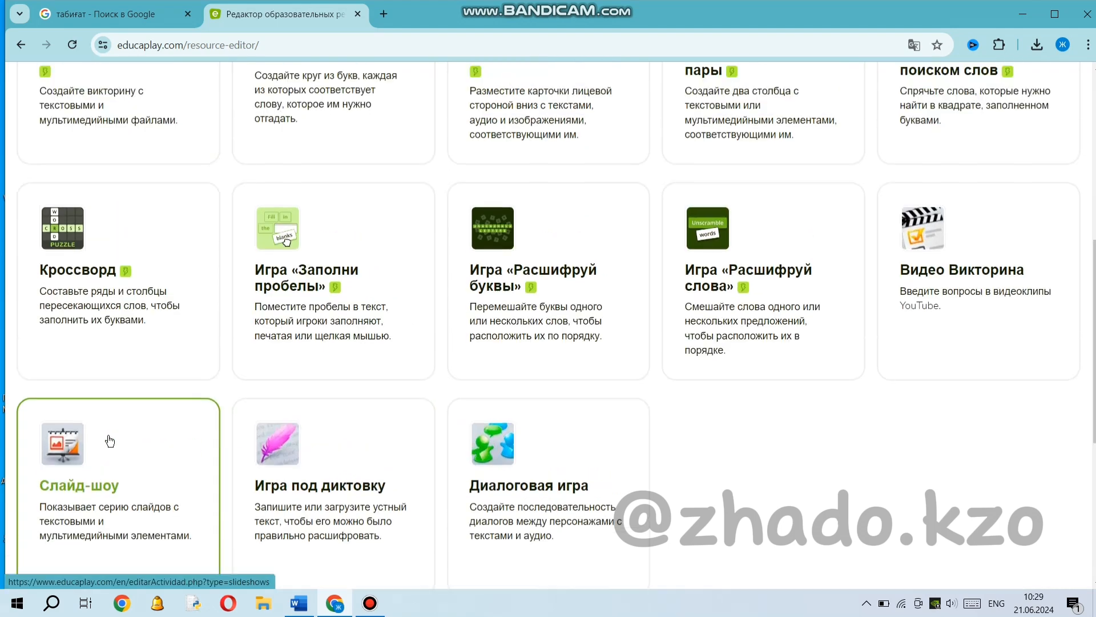
{"action": "scroll", "coordinate": [110, 441], "scroll_direction": "up", "scroll_amount": 2}
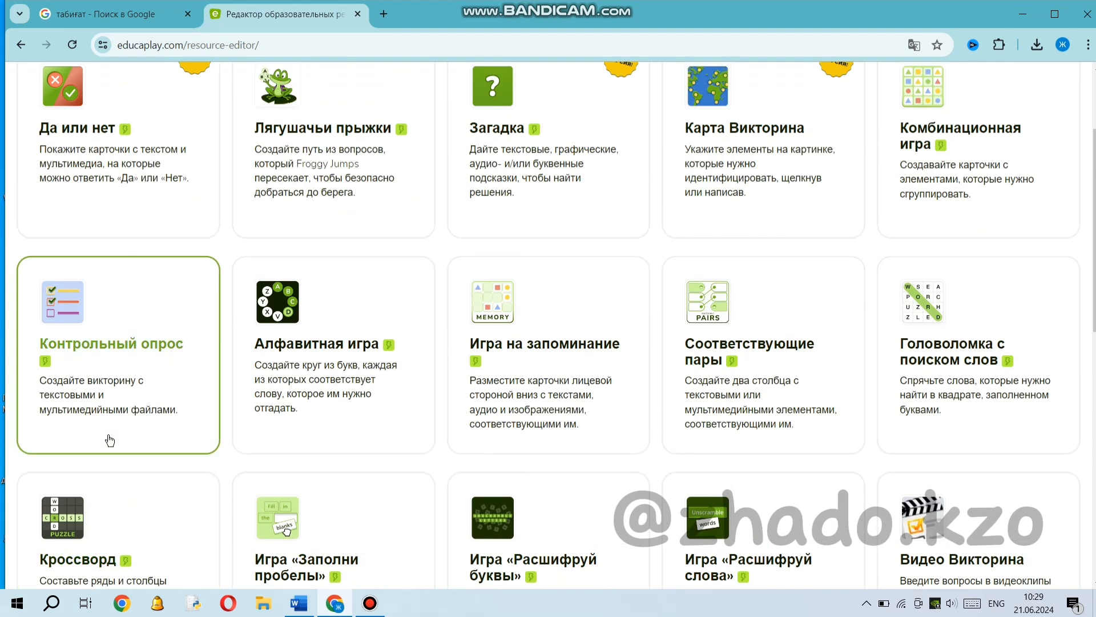
{"action": "scroll", "coordinate": [110, 441], "scroll_direction": "up", "scroll_amount": 1}
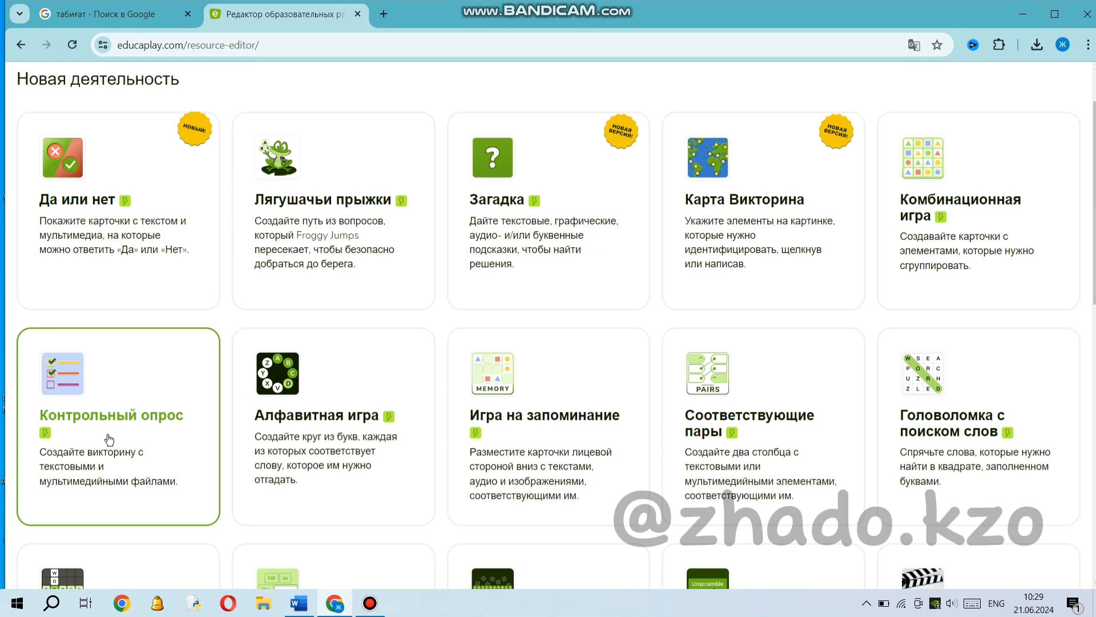
{"action": "scroll", "coordinate": [109, 440], "scroll_direction": "up", "scroll_amount": 1}
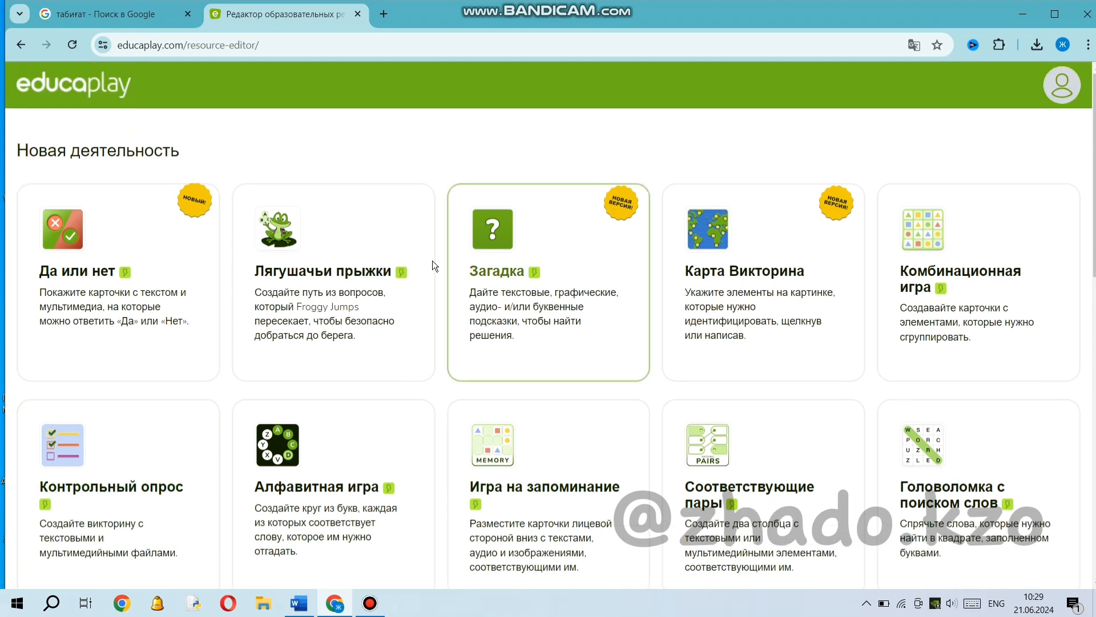
{"action": "left_click", "coordinate": [319, 311]}
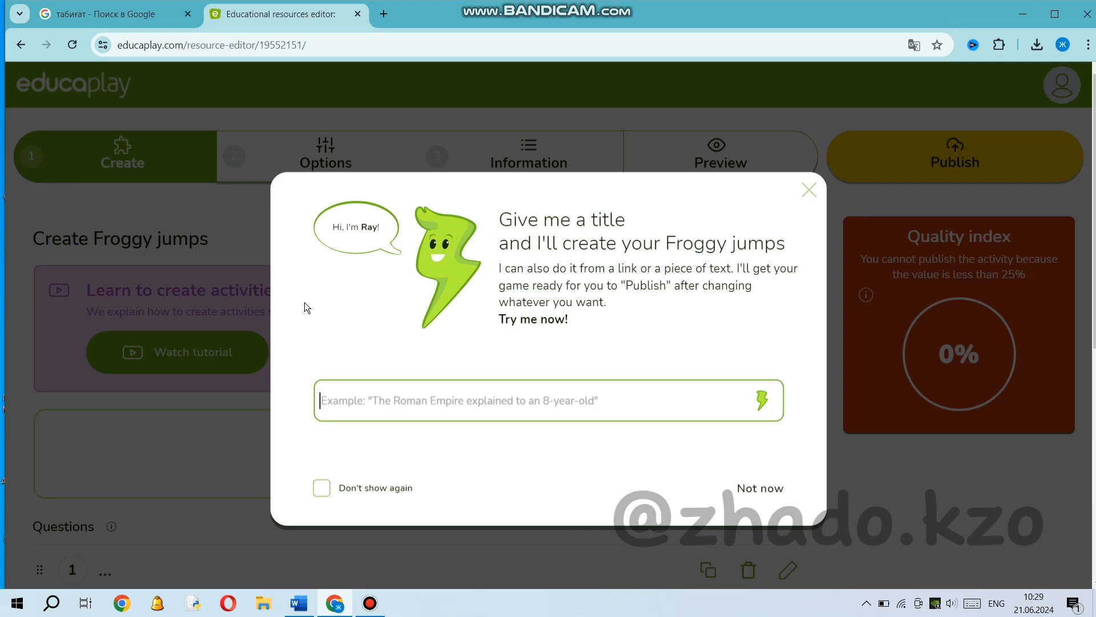
{"action": "left_click", "coordinate": [809, 190]}
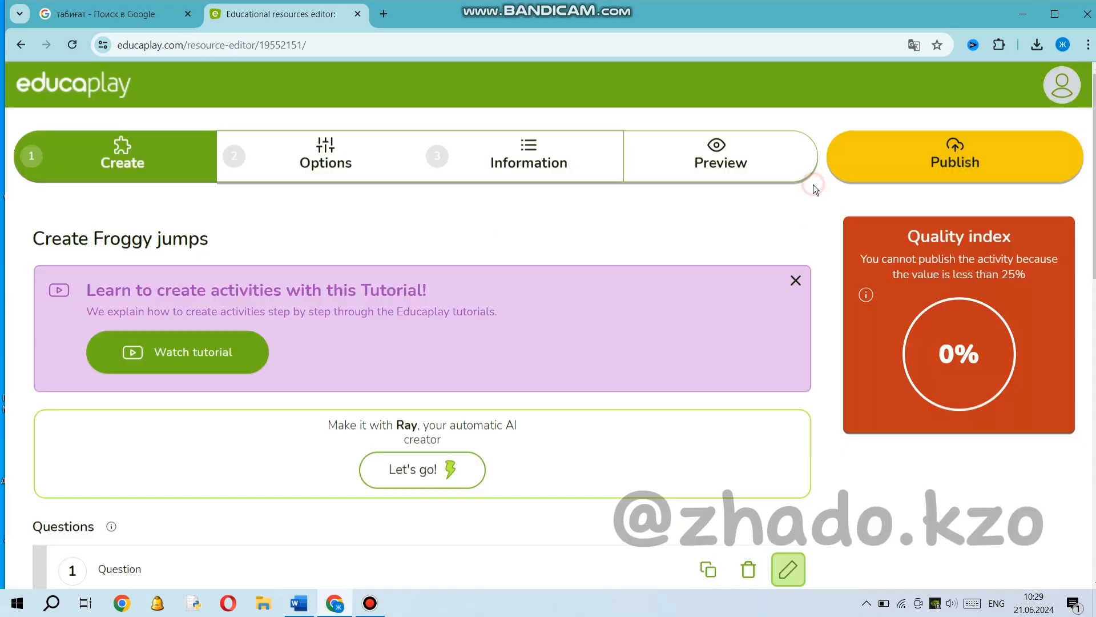
{"action": "scroll", "coordinate": [813, 186], "scroll_direction": "down", "scroll_amount": 5}
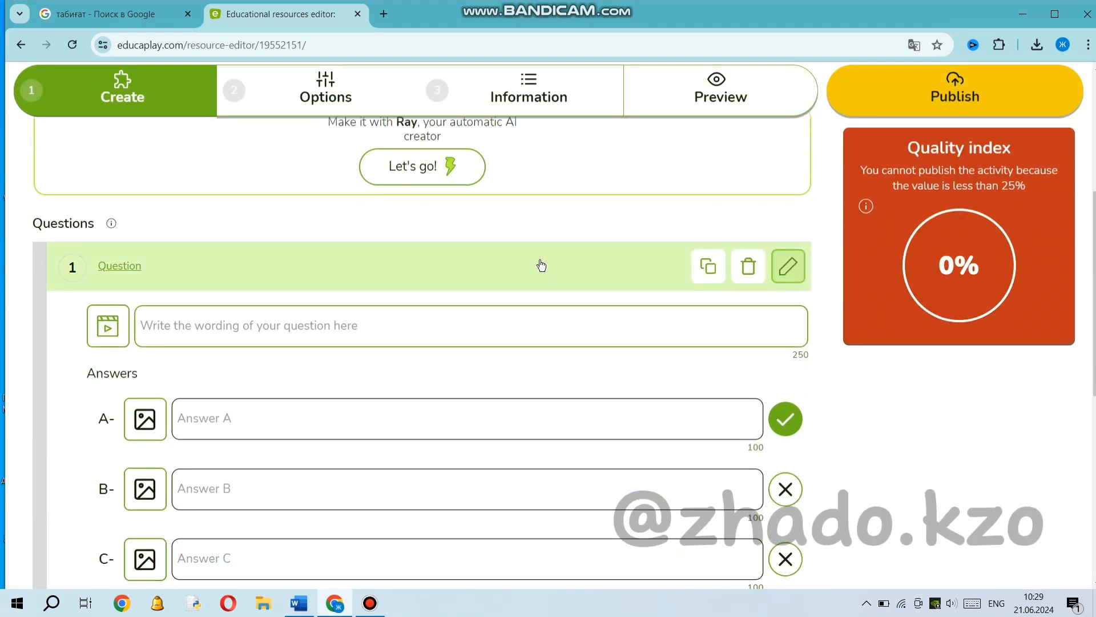
- Word the first question as "Қазақстан астанасы қай қала?" using the Kazakh keyboard layout
{"action": "key", "text": "alt+shift"}
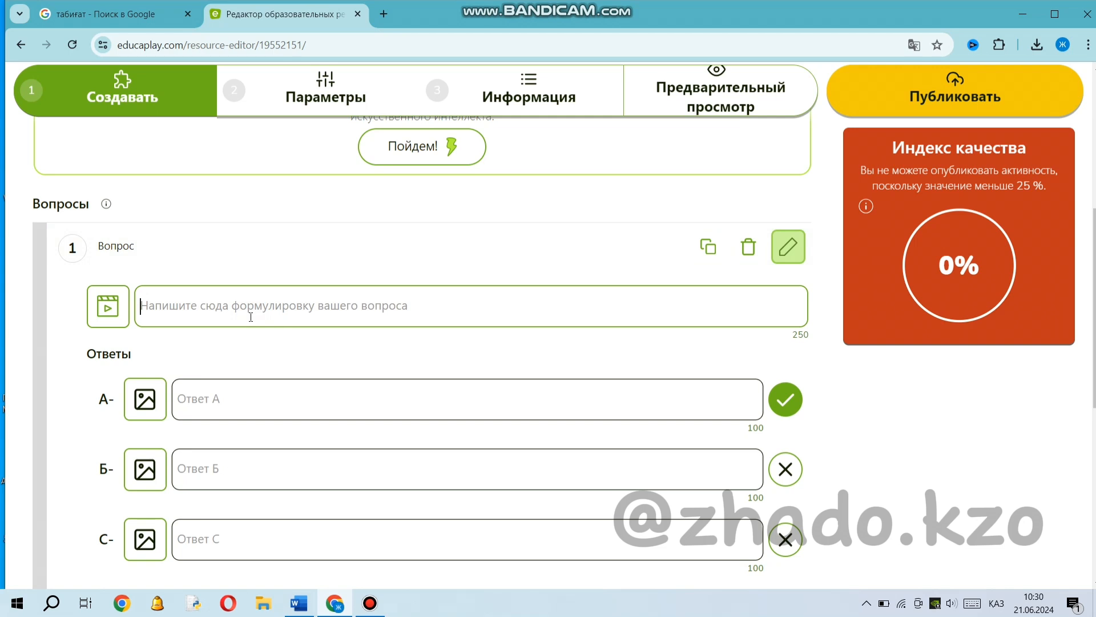
{"action": "type", "text": "Қаза"}
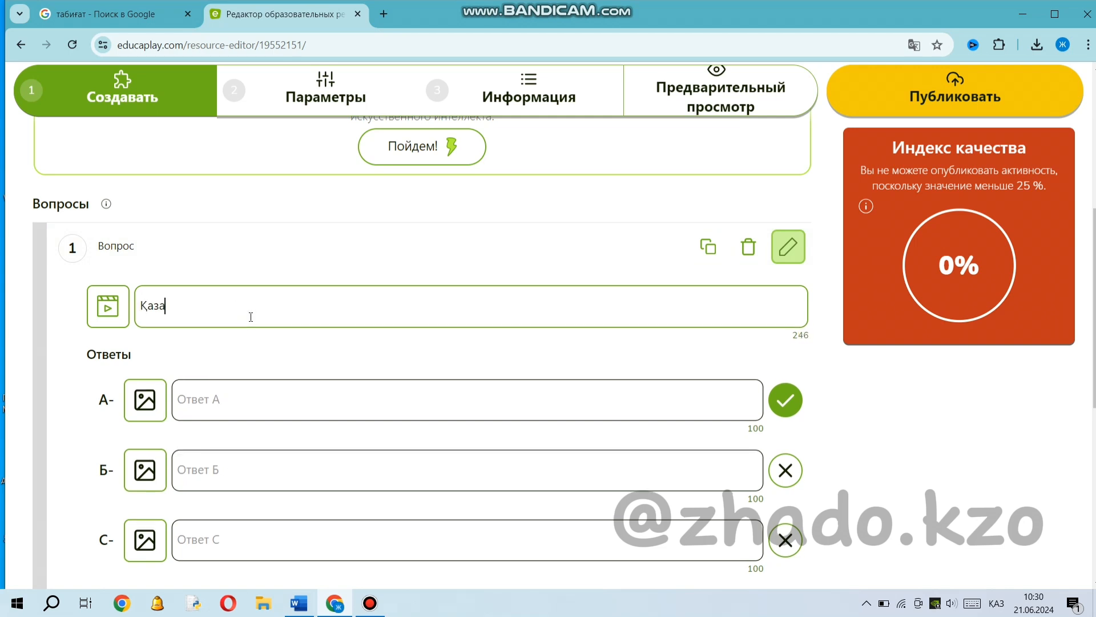
{"action": "type", "text": "қстан астанасы "}
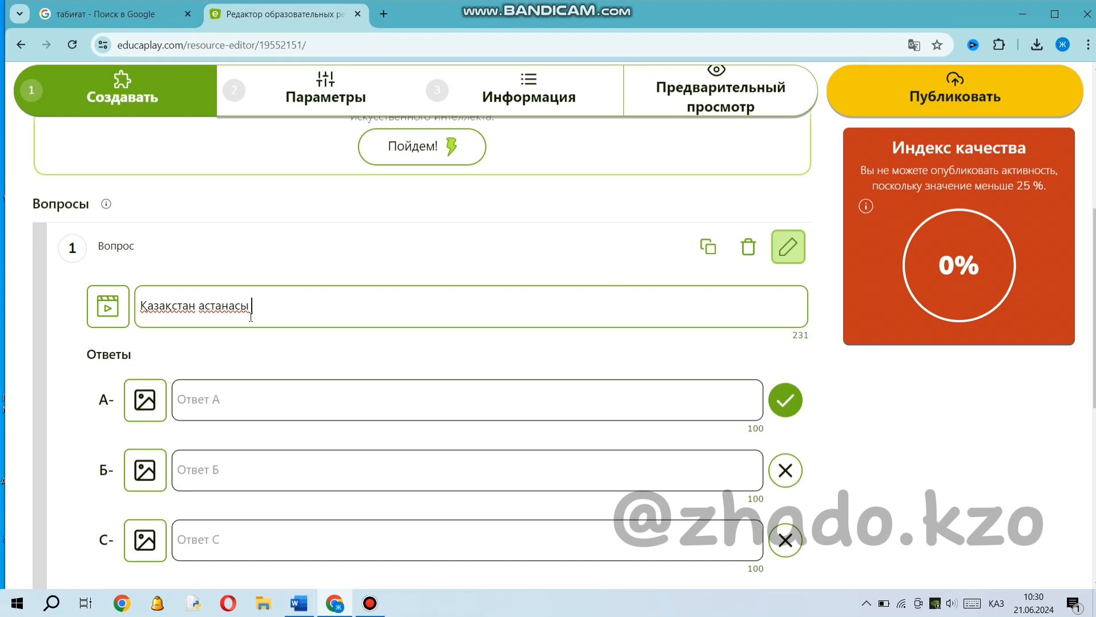
{"action": "type", "text": "қай қала?"}
- Fill in the first question's answer A with "Астана" and answer B with "Қарағанды"
{"action": "left_click", "coordinate": [192, 437]}
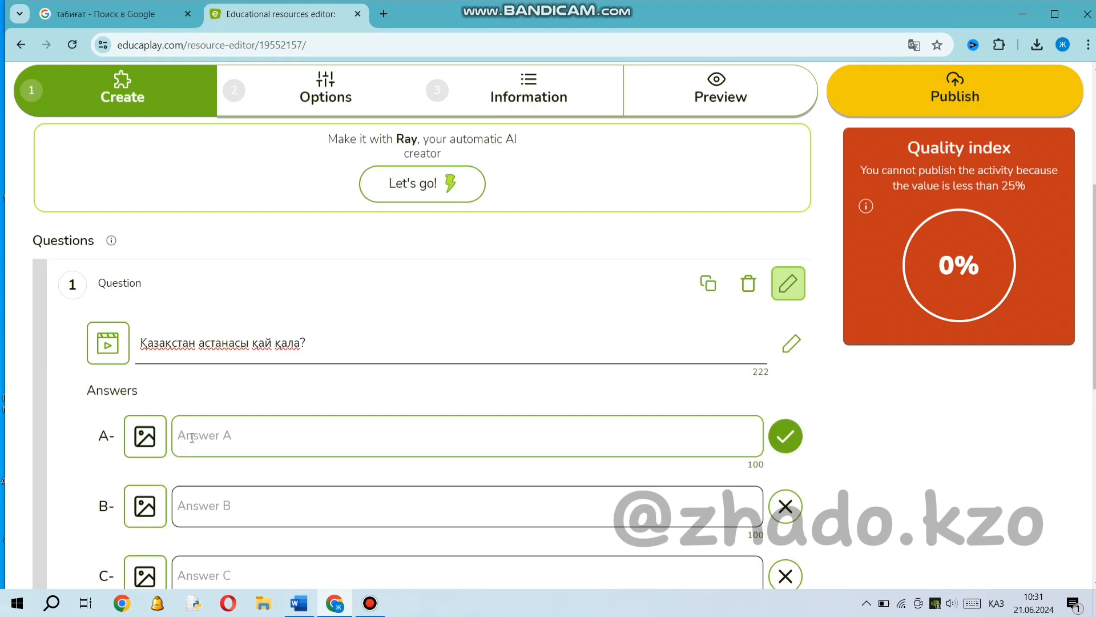
{"action": "type", "text": "Астана"}
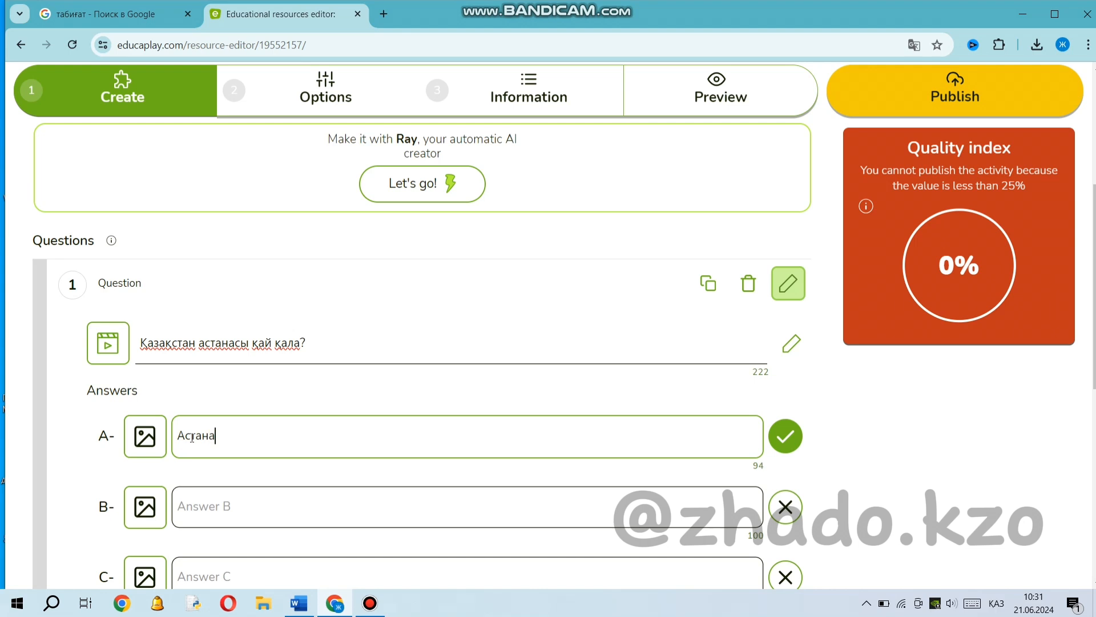
{"action": "scroll", "coordinate": [192, 437], "scroll_direction": "down", "scroll_amount": 3}
{"action": "left_click", "coordinate": [199, 364]}
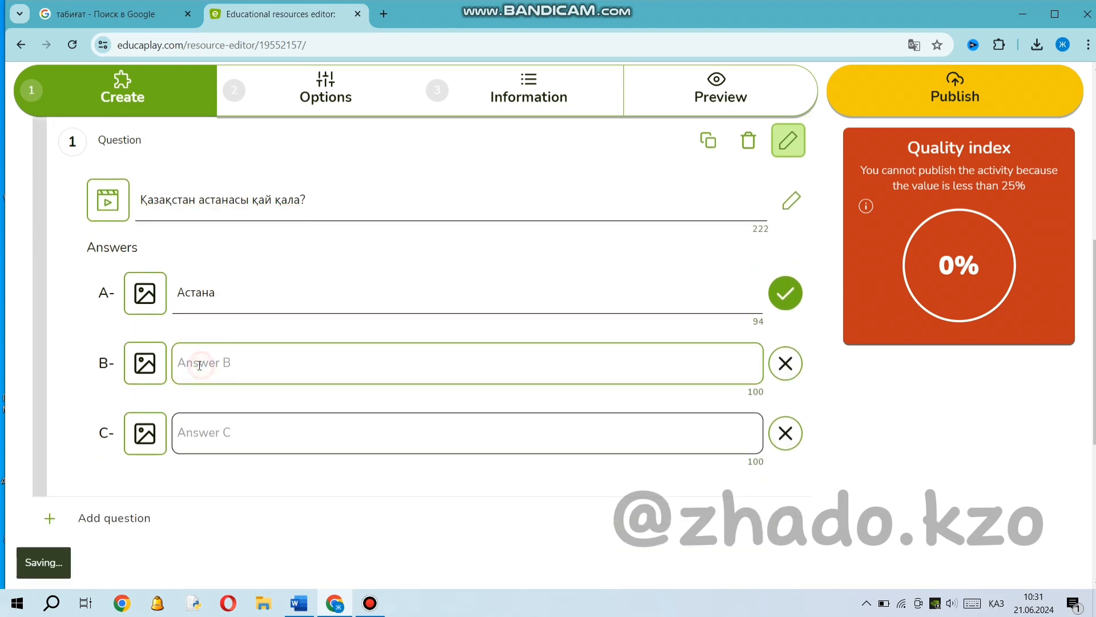
{"action": "type", "text": "Қарағанды"}
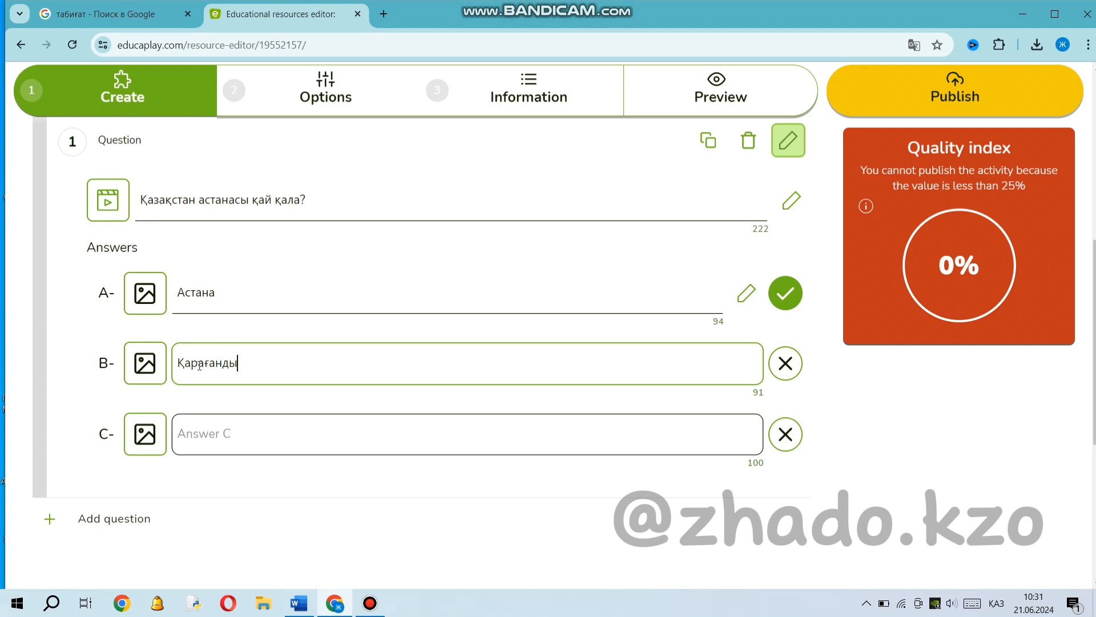
- Fill in the first question's answer C with "Атырау", capitalizing its initial letter
{"action": "left_click", "coordinate": [209, 434]}
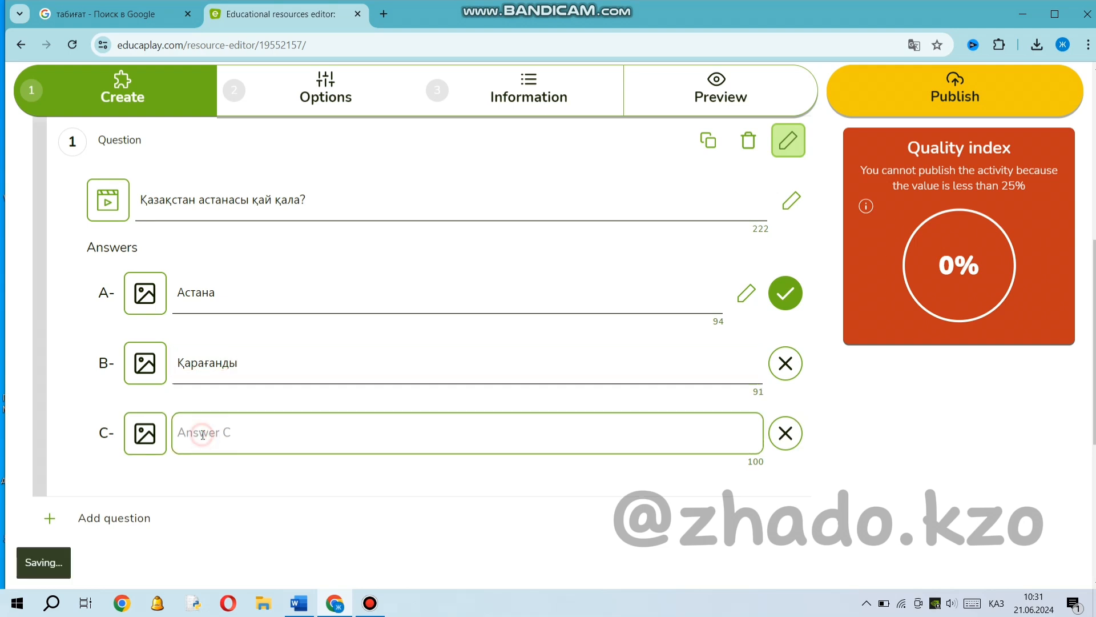
{"action": "left_click", "coordinate": [186, 433]}
{"action": "left_click", "coordinate": [335, 436]}
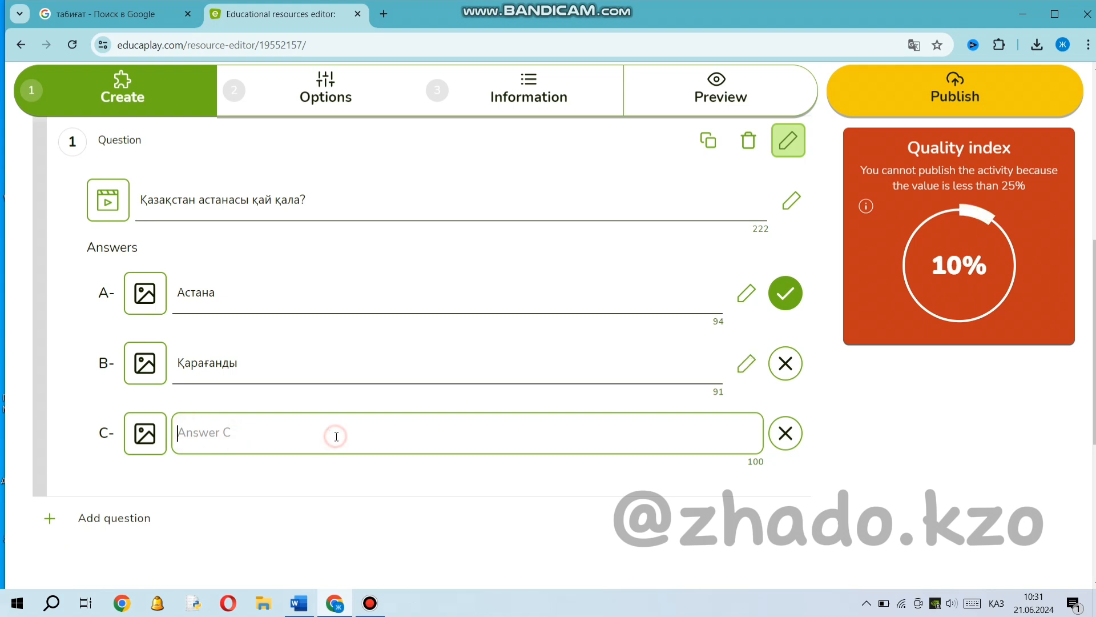
{"action": "type", "text": "атырау"}
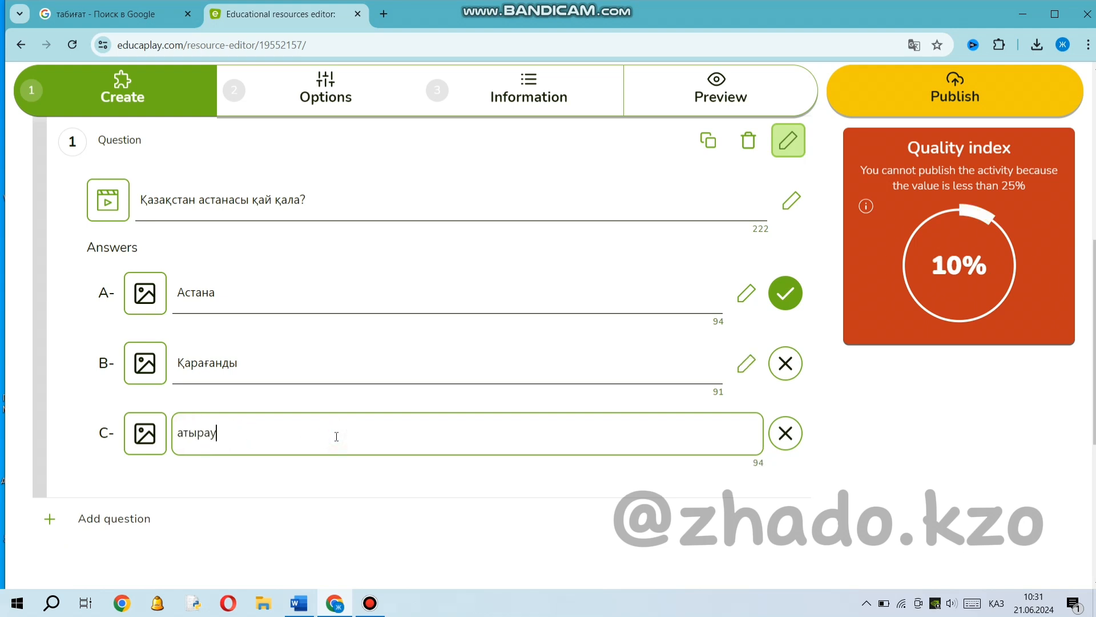
{"action": "key", "text": "Left"}
{"action": "key", "text": "Left"}
{"action": "key", "text": "Left"}
{"action": "key", "text": "Left"}
{"action": "key", "text": "Left"}
{"action": "key", "text": "BackSpace"}
{"action": "type", "text": "А"}
- Collapse the finished first question and add a second, empty question
{"action": "scroll", "coordinate": [336, 436], "scroll_direction": "up", "scroll_amount": 3}
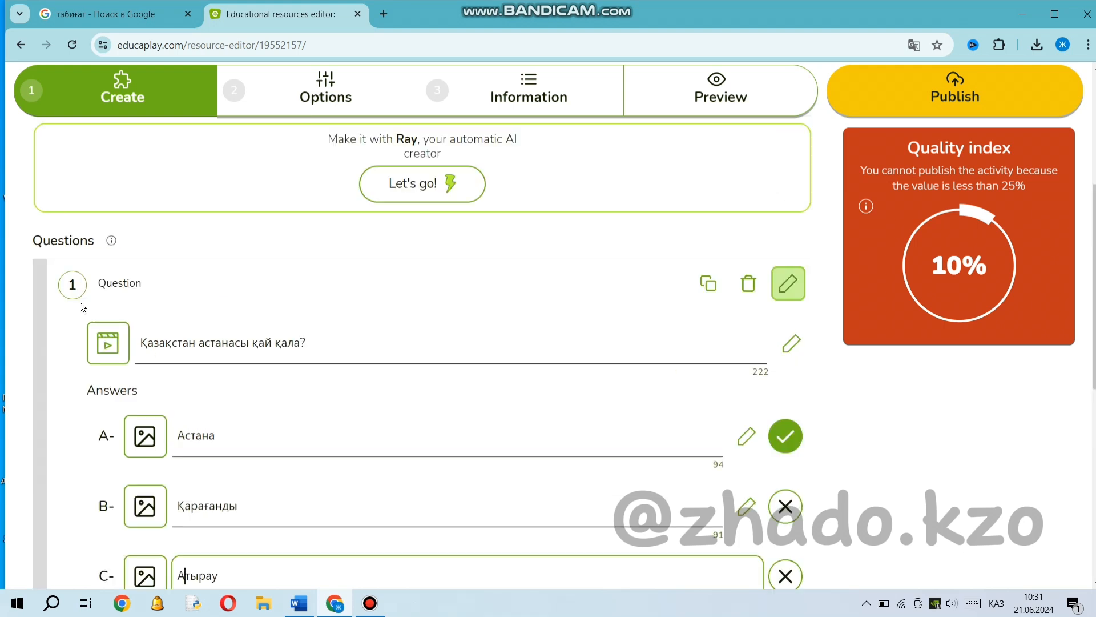
{"action": "left_click", "coordinate": [110, 287]}
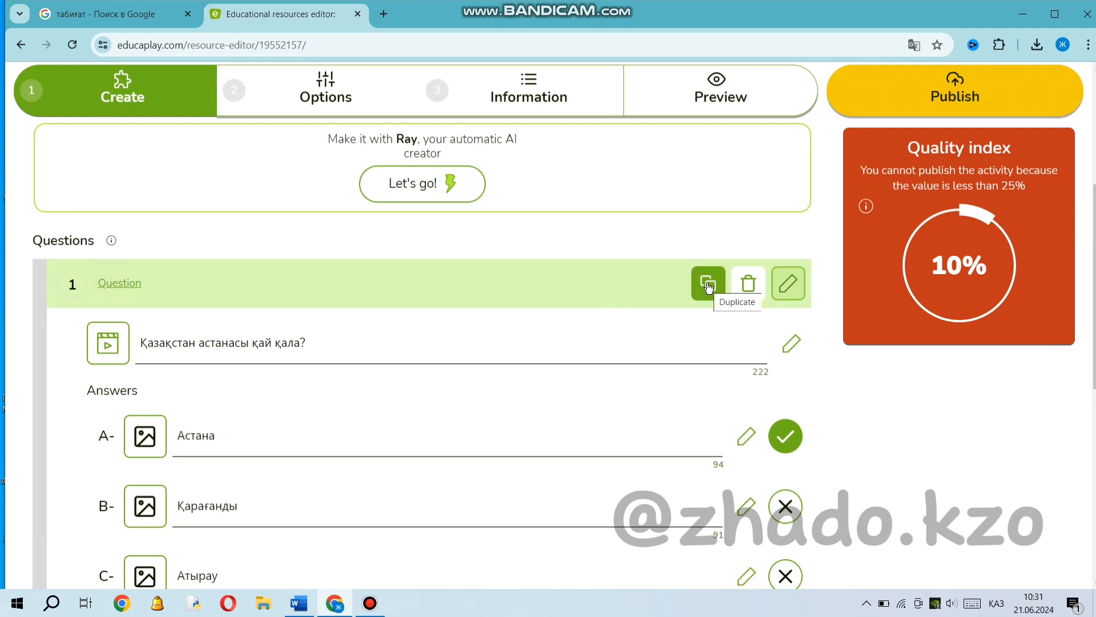
{"action": "left_click", "coordinate": [787, 293]}
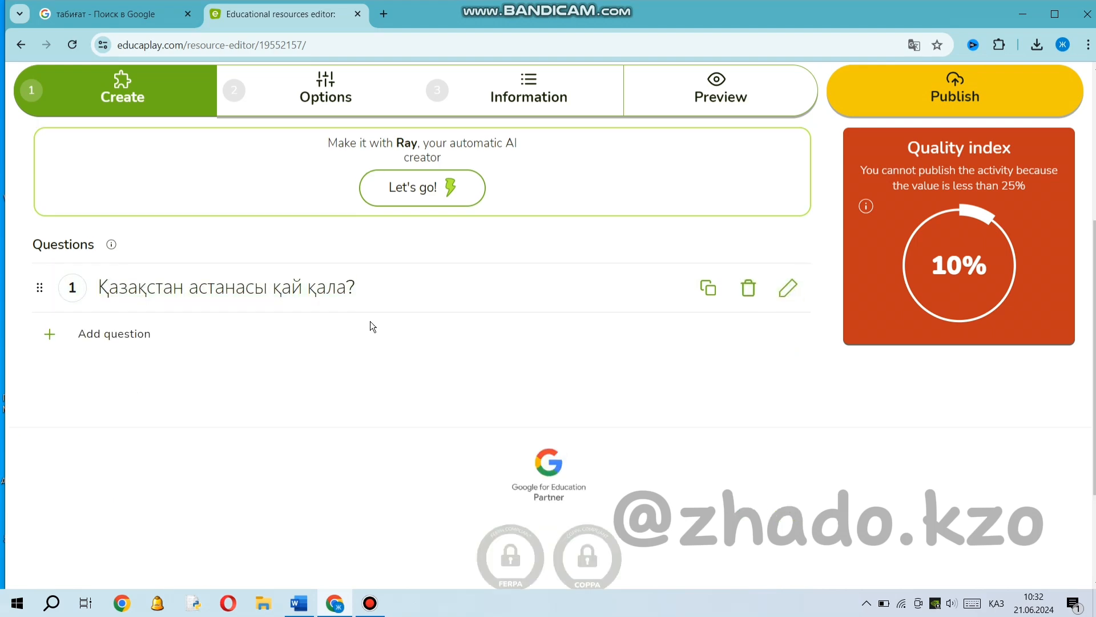
{"action": "scroll", "coordinate": [368, 328], "scroll_direction": "up", "scroll_amount": 5}
{"action": "right_click", "coordinate": [509, 221]}
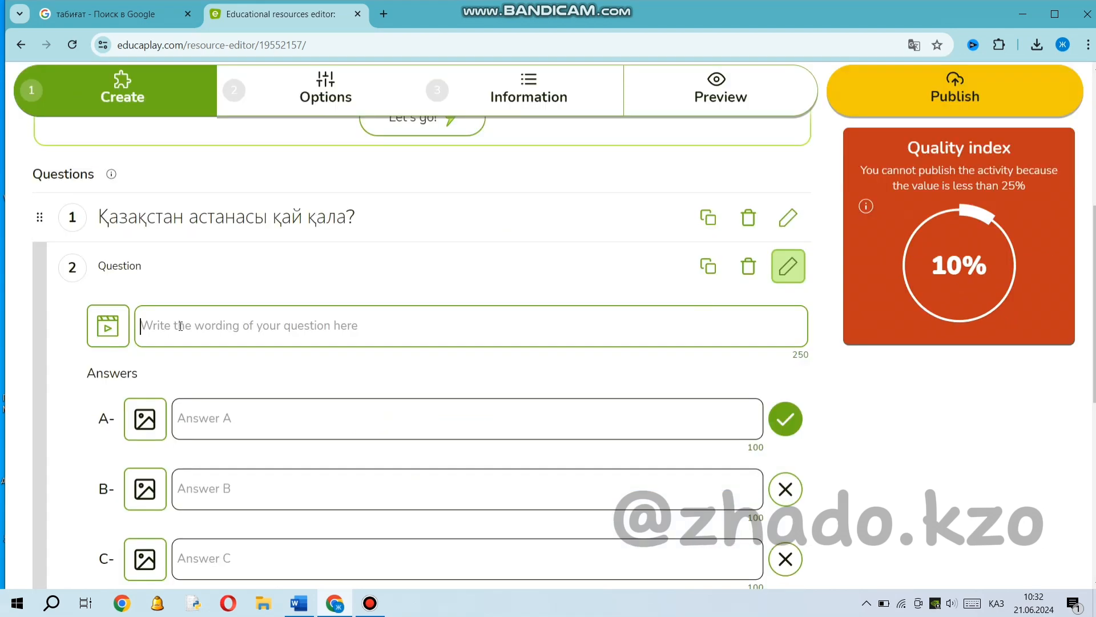
{"action": "left_click", "coordinate": [181, 326]}
{"action": "type", "text": "2+2"}
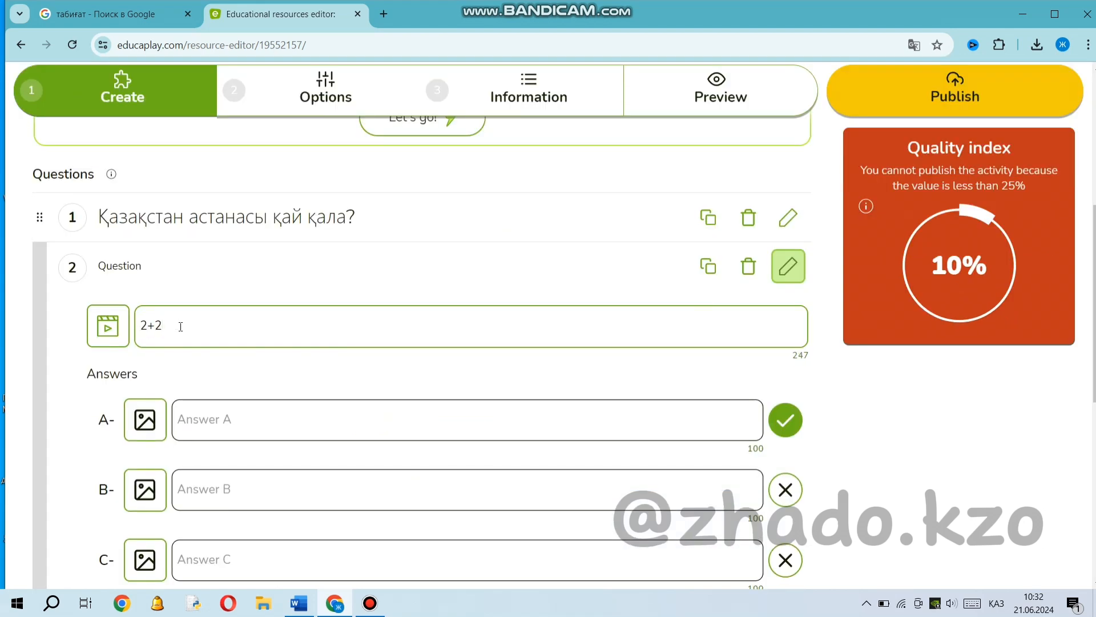
{"action": "key", "text": "BackSpace"}
{"action": "key", "text": "BackSpace"}
{"action": "key", "text": "BackSpace"}
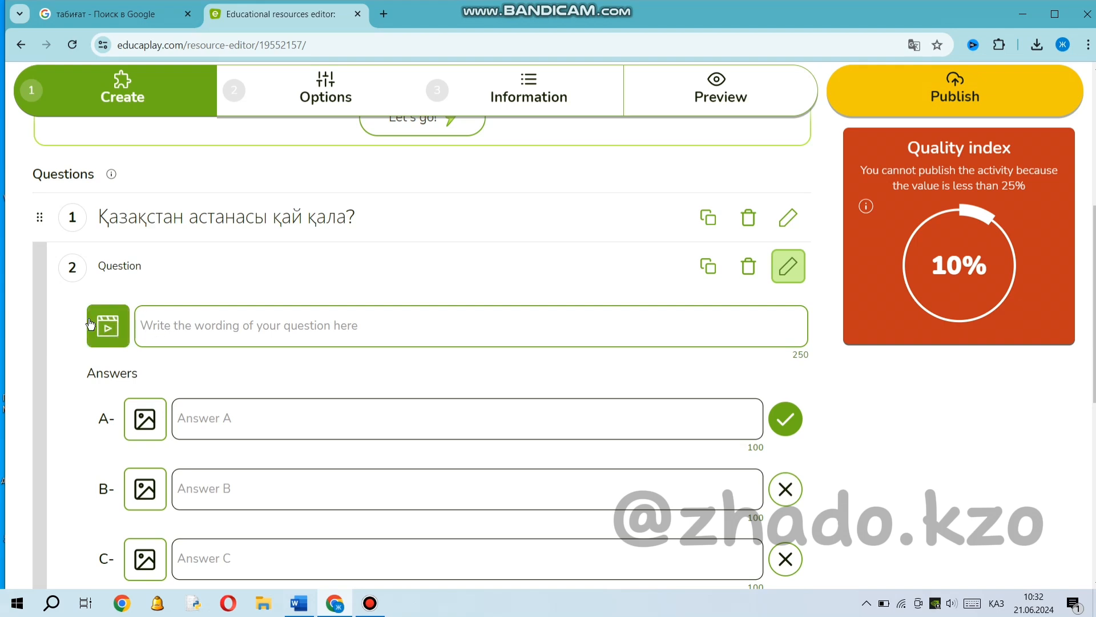
- Attach the image file жер шар.png from the Загрузки folder to the second question
{"action": "left_click", "coordinate": [91, 324]}
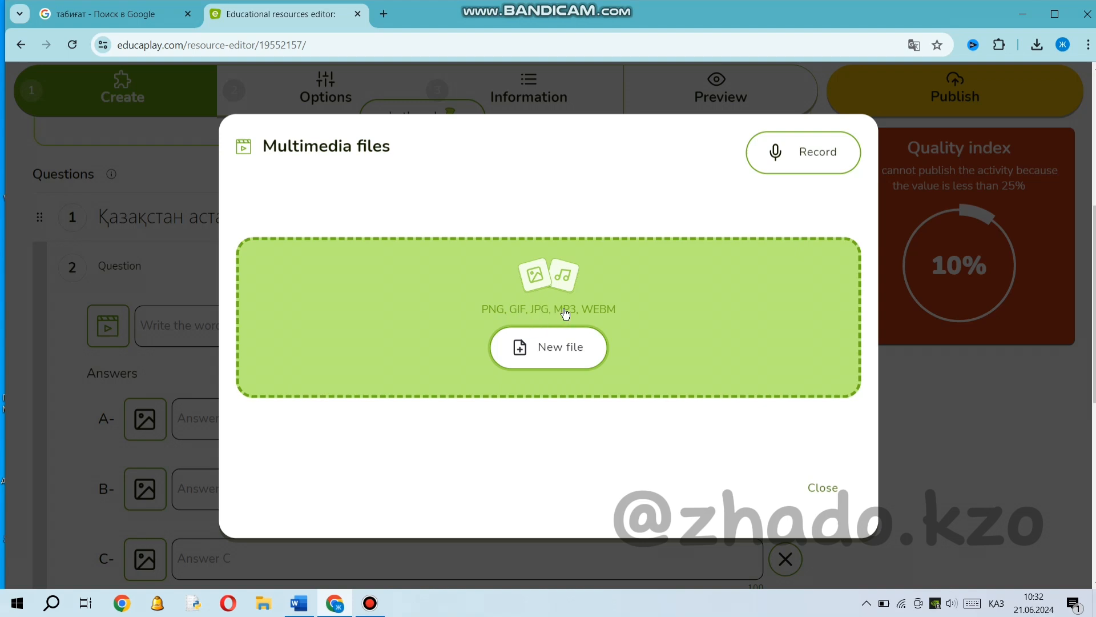
{"action": "left_click", "coordinate": [558, 354]}
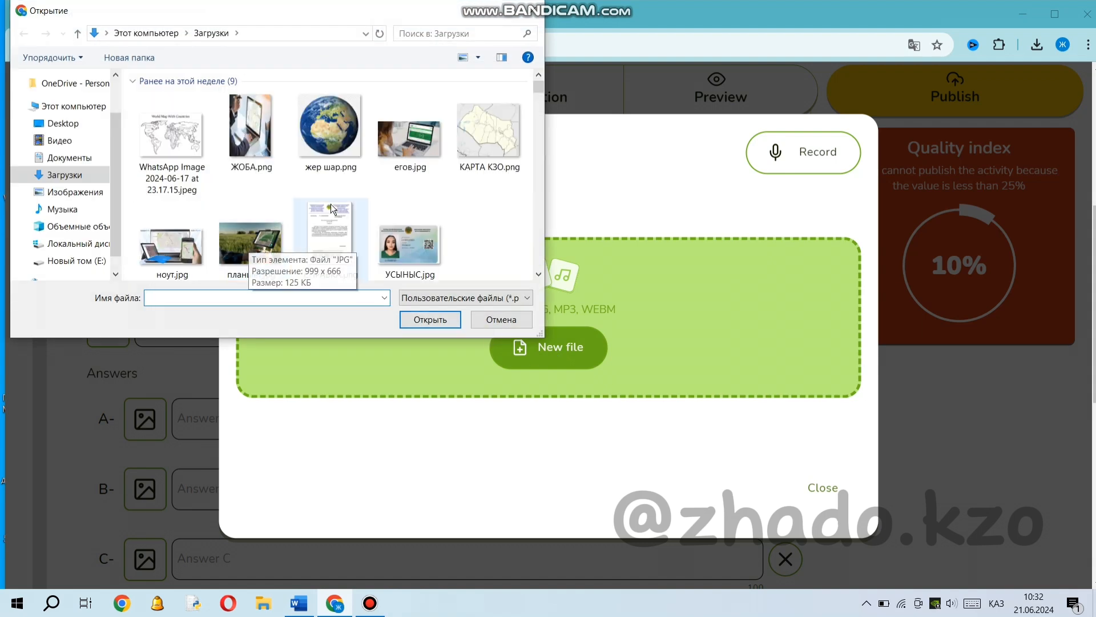
{"action": "left_click", "coordinate": [331, 128]}
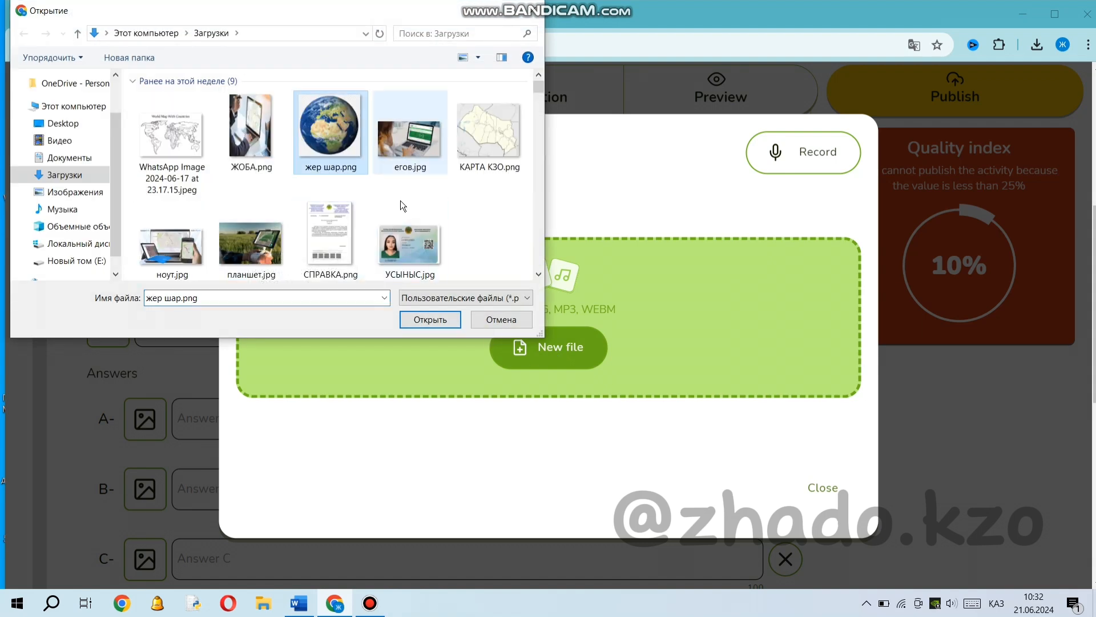
{"action": "left_click", "coordinate": [423, 321]}
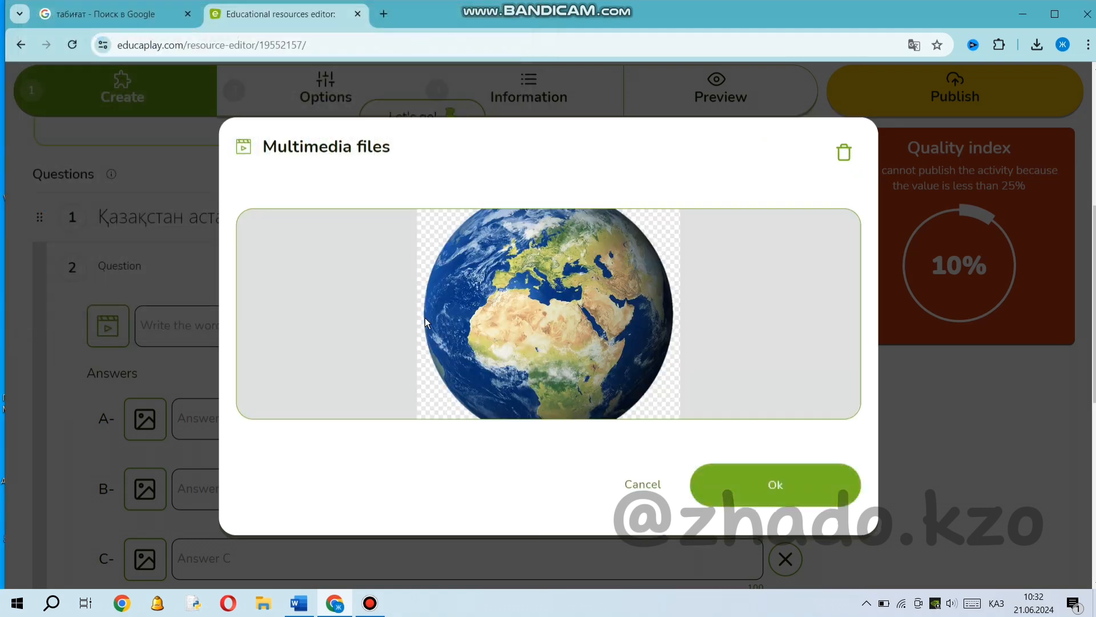
{"action": "left_click", "coordinate": [774, 488]}
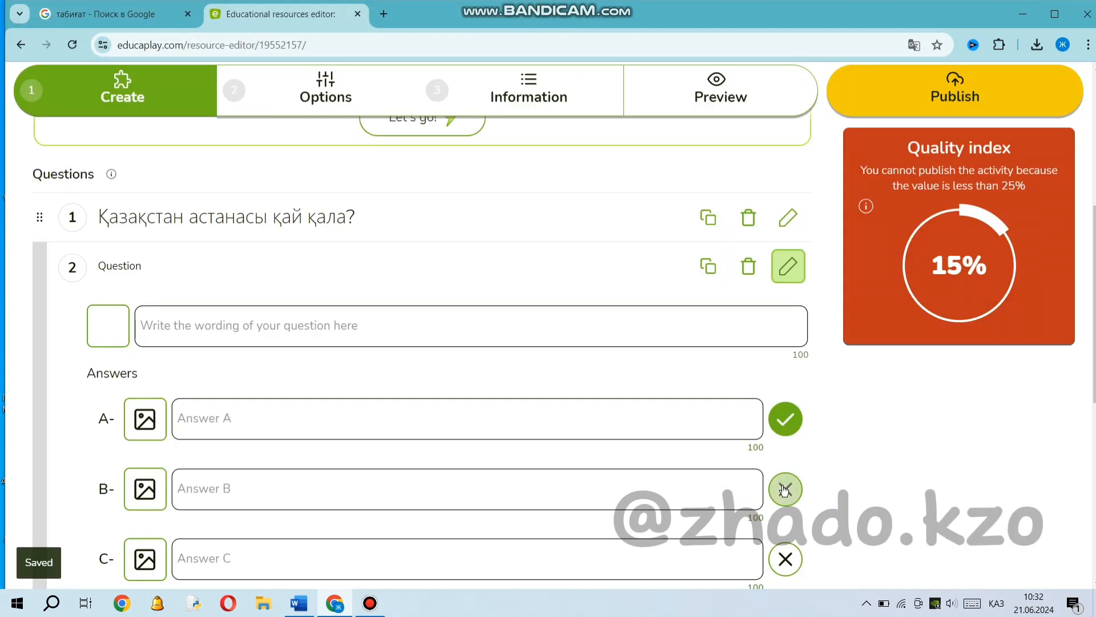
- Word the second question as "Қазақстан қай материкте орналасқан?"
{"action": "left_click", "coordinate": [256, 327]}
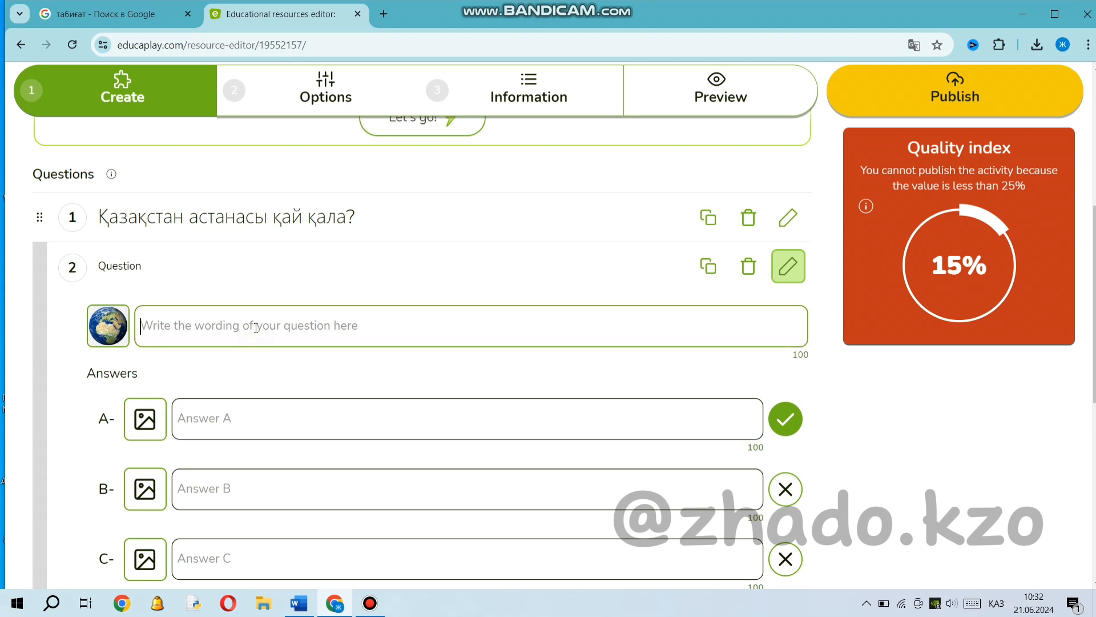
{"action": "type", "text": "Қазақ"}
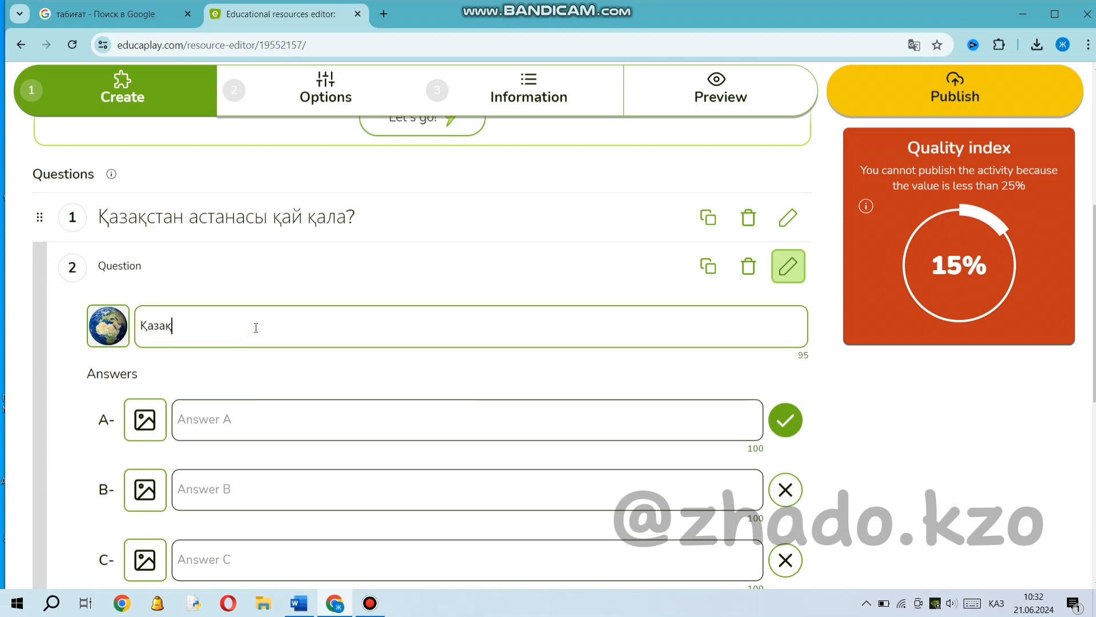
{"action": "type", "text": "стан қай матери"}
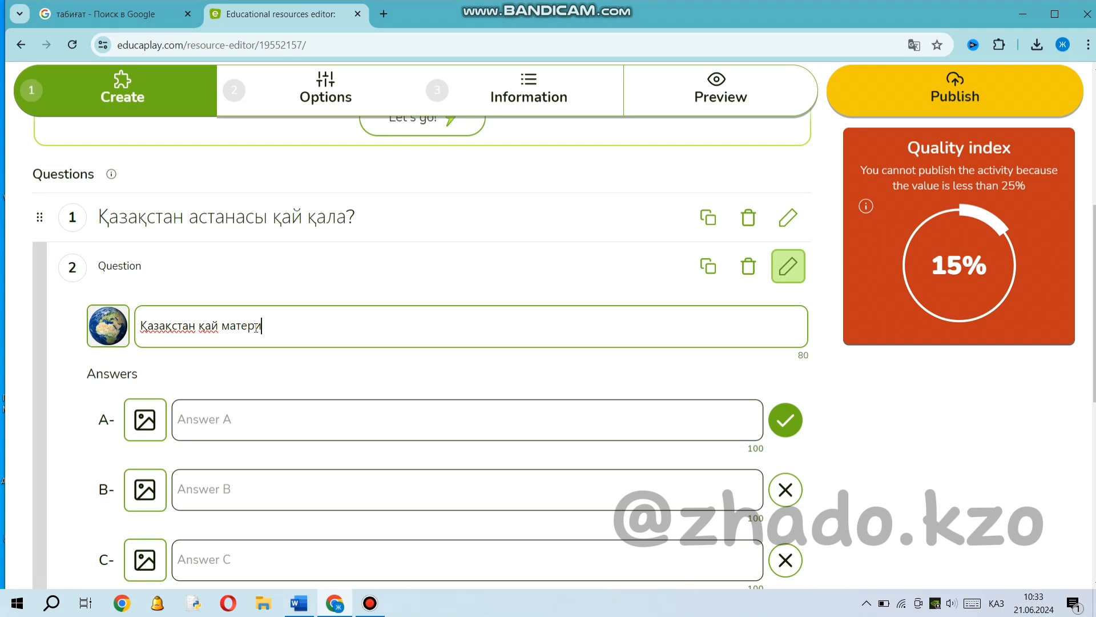
{"action": "type", "text": "кте орнаоа"}
{"action": "key", "text": "BackSpace"}
{"action": "key", "text": "BackSpace"}
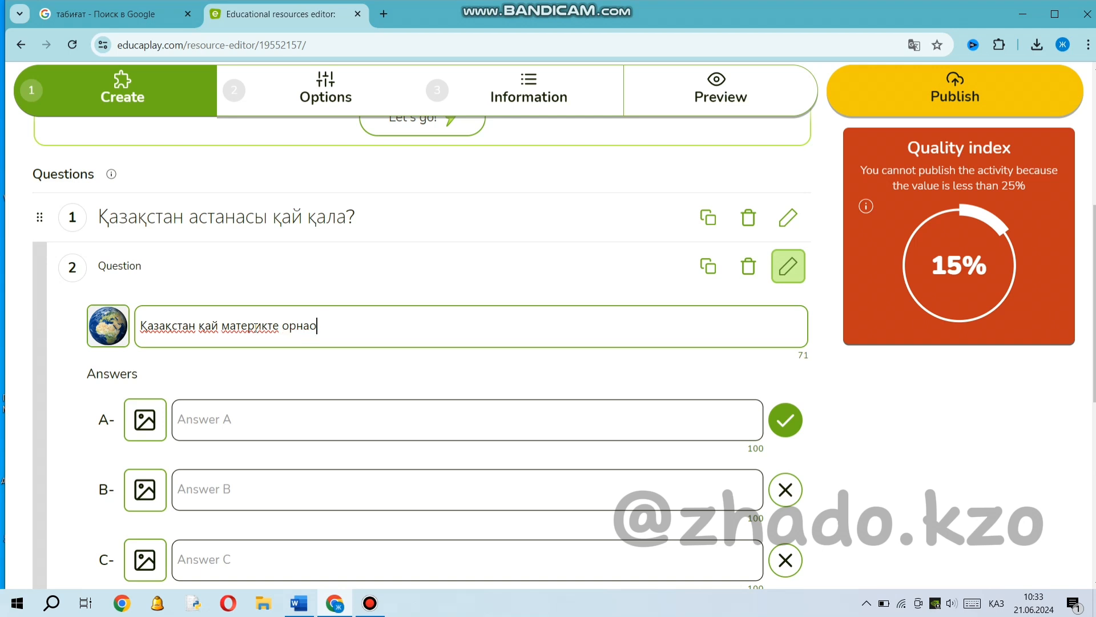
{"action": "type", "text": "ласқан?"}
- Give the second question the answers "Европа", "Америка" and "Азия" in order A to C, and mark "Азия" as correct
{"action": "left_click", "coordinate": [207, 421]}
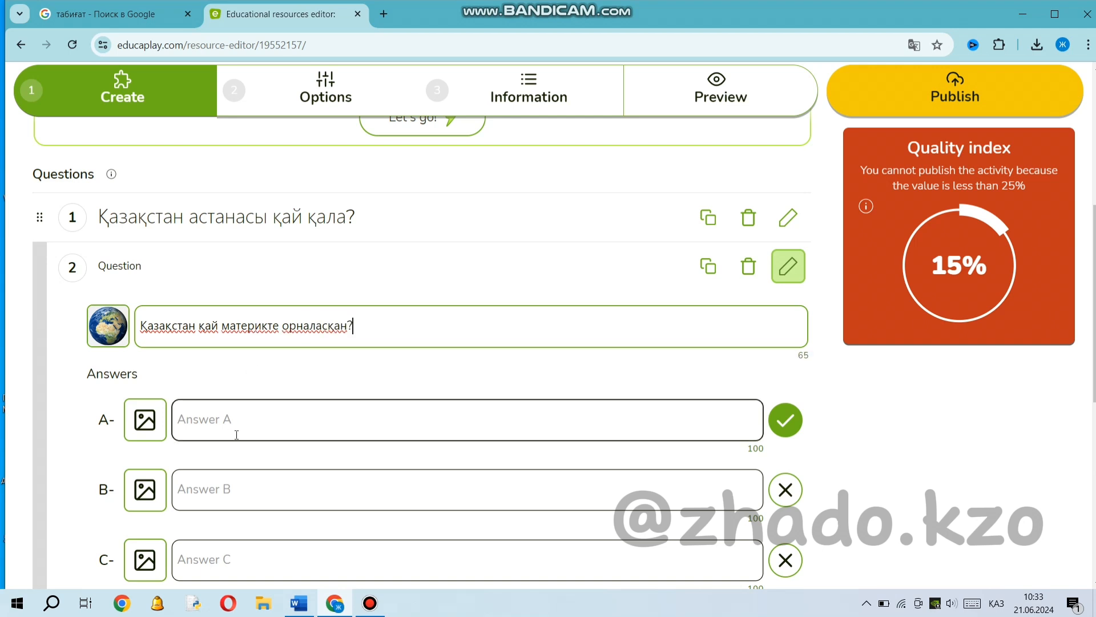
{"action": "left_click", "coordinate": [207, 421]}
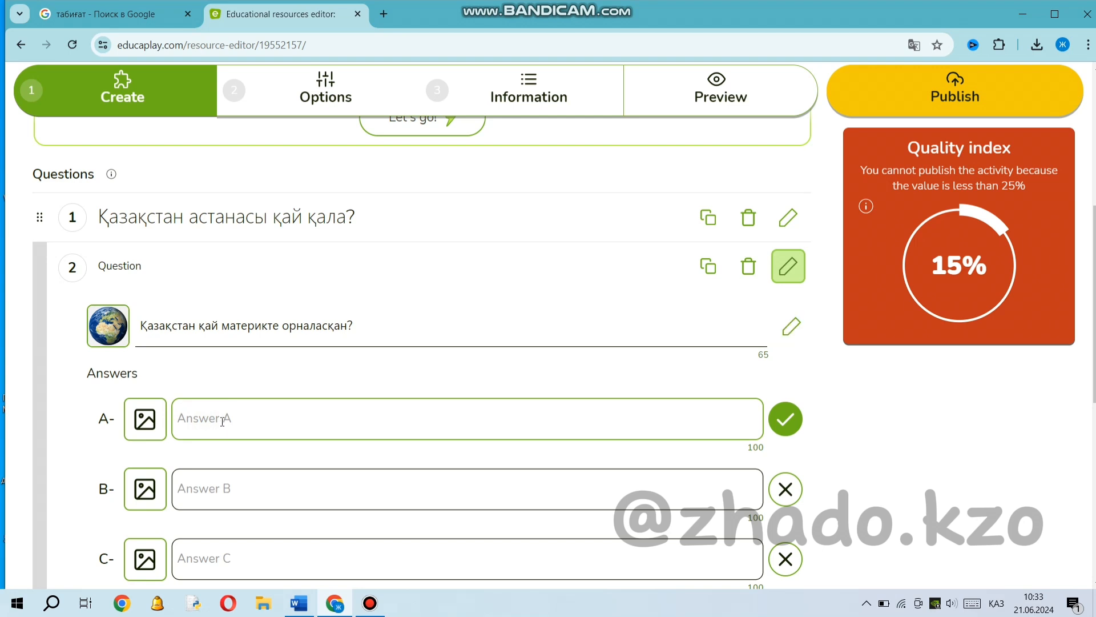
{"action": "type", "text": "Европа"}
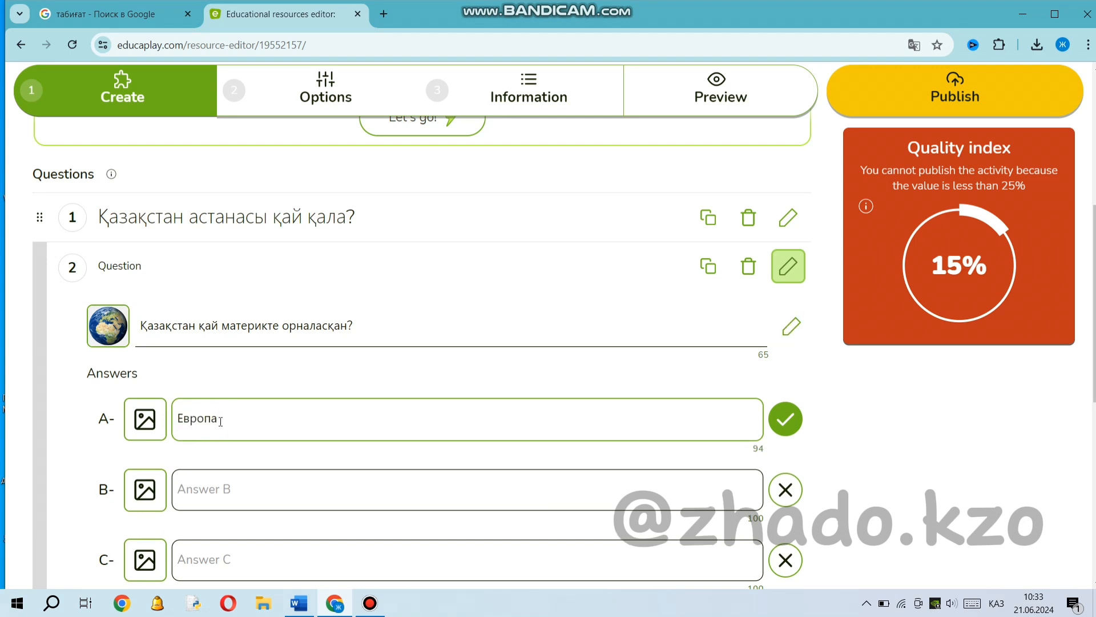
{"action": "left_click", "coordinate": [216, 490]}
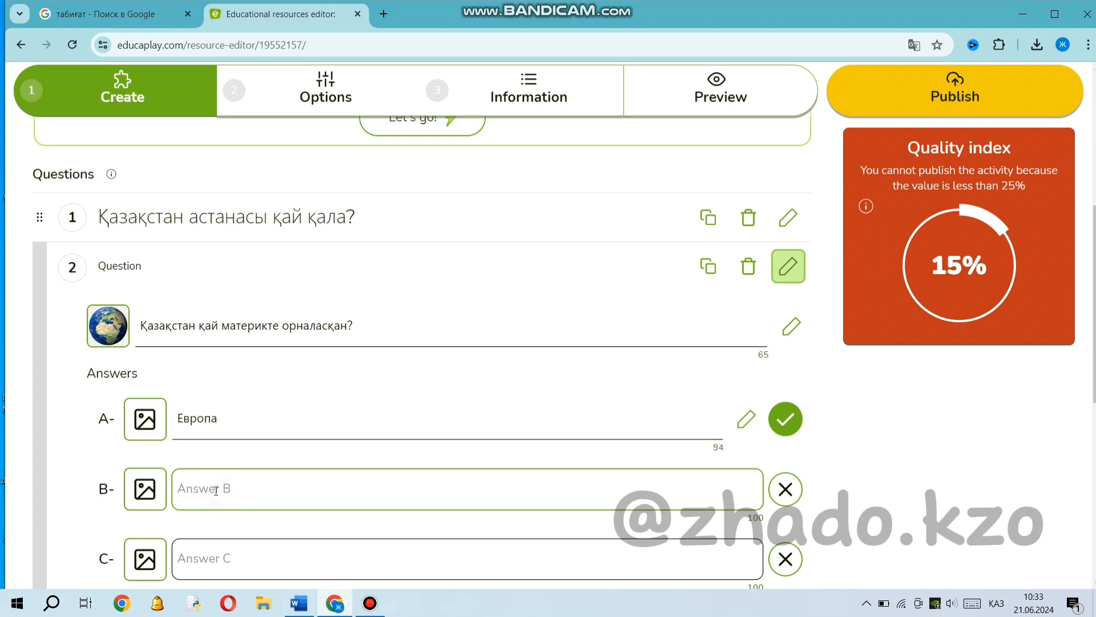
{"action": "type", "text": "Америка"}
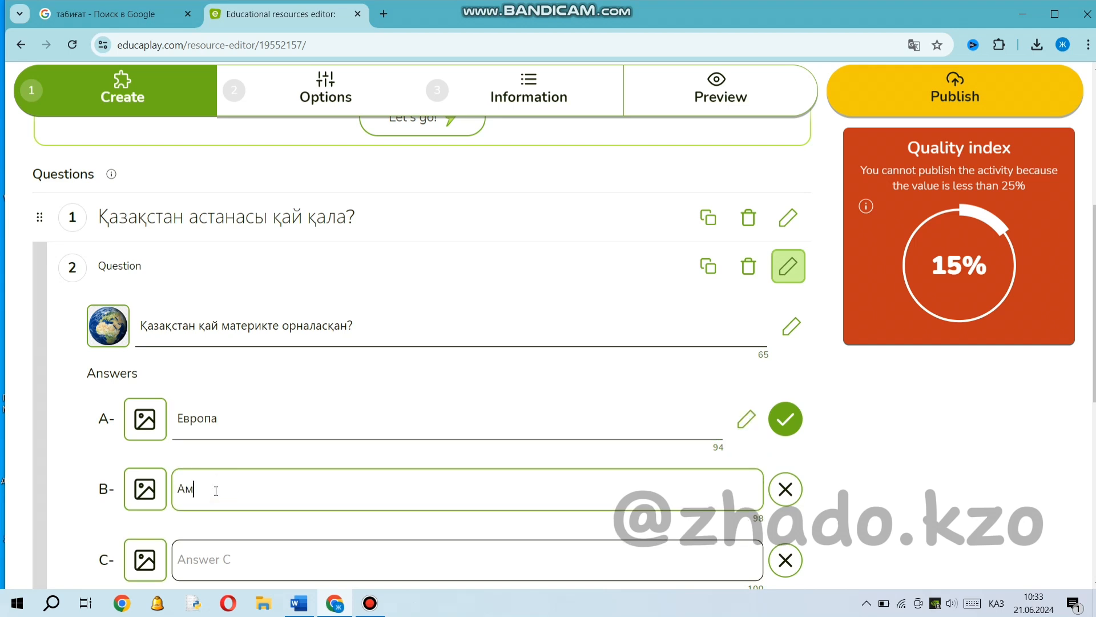
{"action": "scroll", "coordinate": [205, 490], "scroll_direction": "down", "scroll_amount": 1}
{"action": "left_click", "coordinate": [187, 490]}
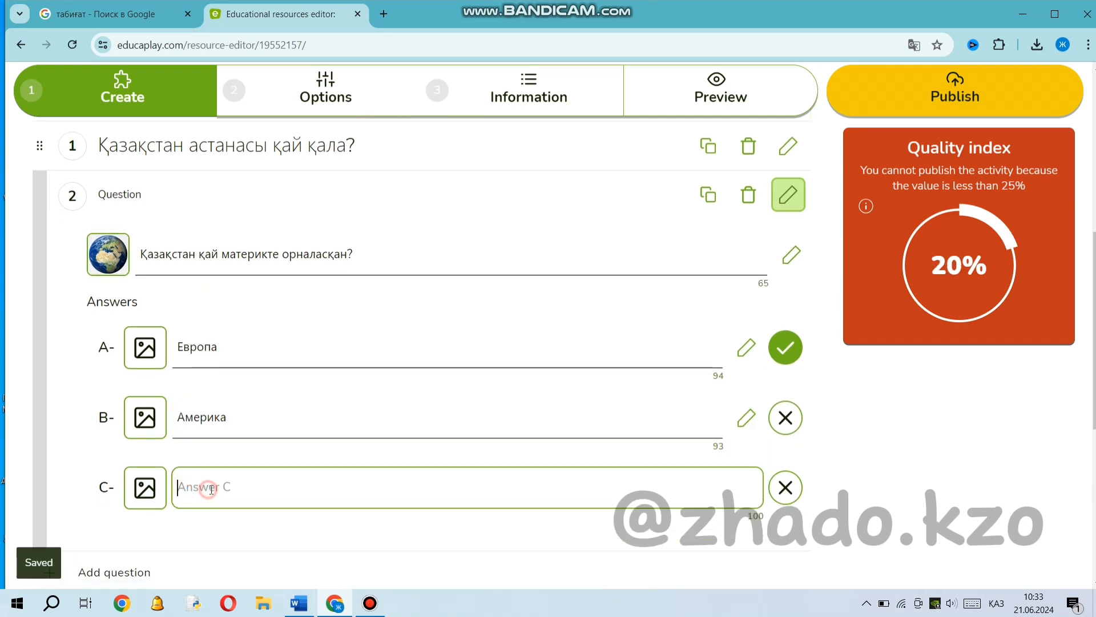
{"action": "type", "text": "Азия"}
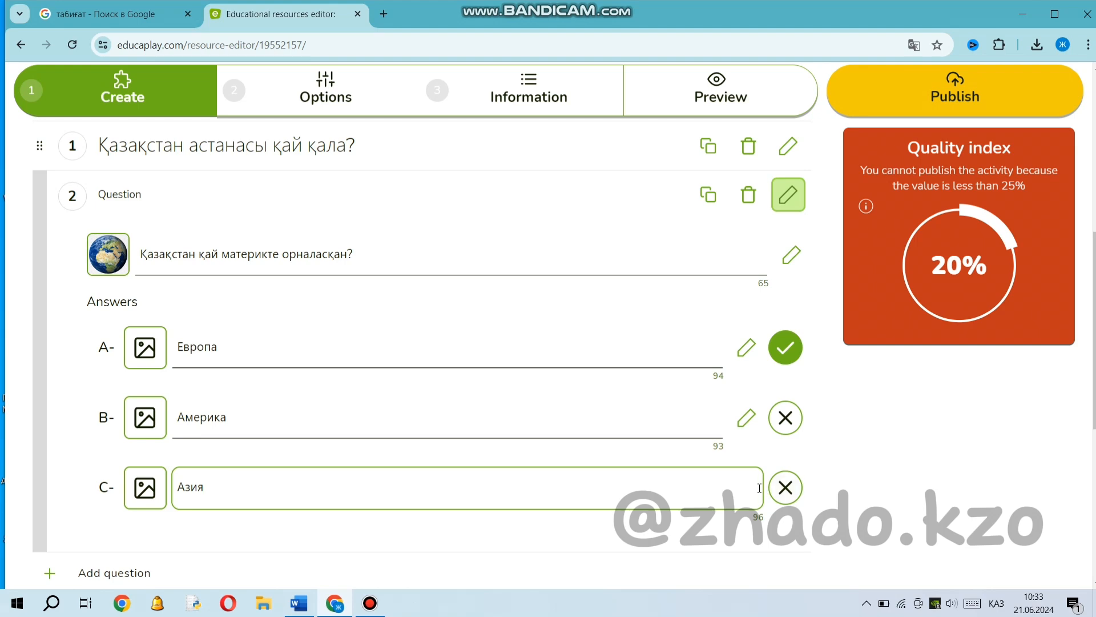
{"action": "left_click", "coordinate": [785, 489]}
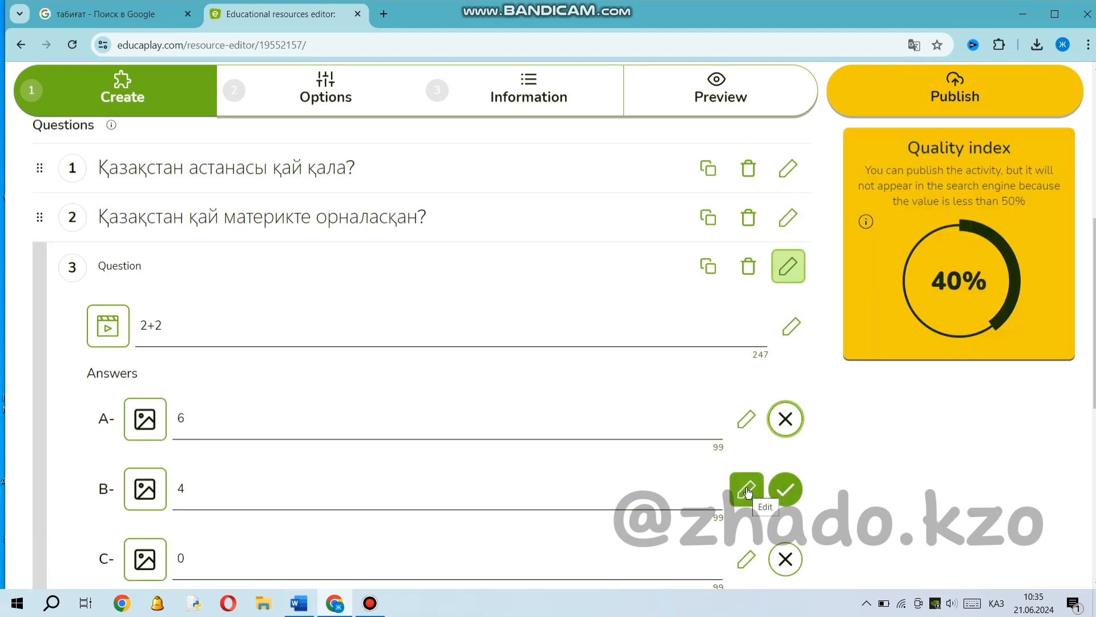
- Leave the third question's editing and open the Froggy Jumps activity's options
{"action": "left_click", "coordinate": [749, 492]}
{"action": "left_click", "coordinate": [224, 435]}
{"action": "left_click", "coordinate": [890, 426]}
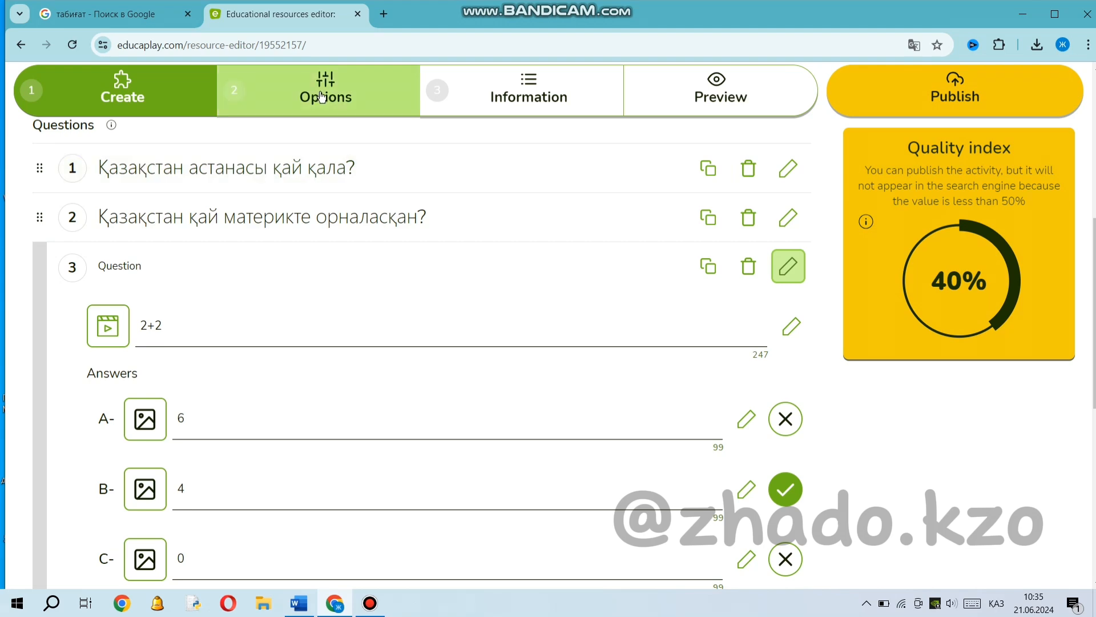
{"action": "left_click", "coordinate": [341, 85]}
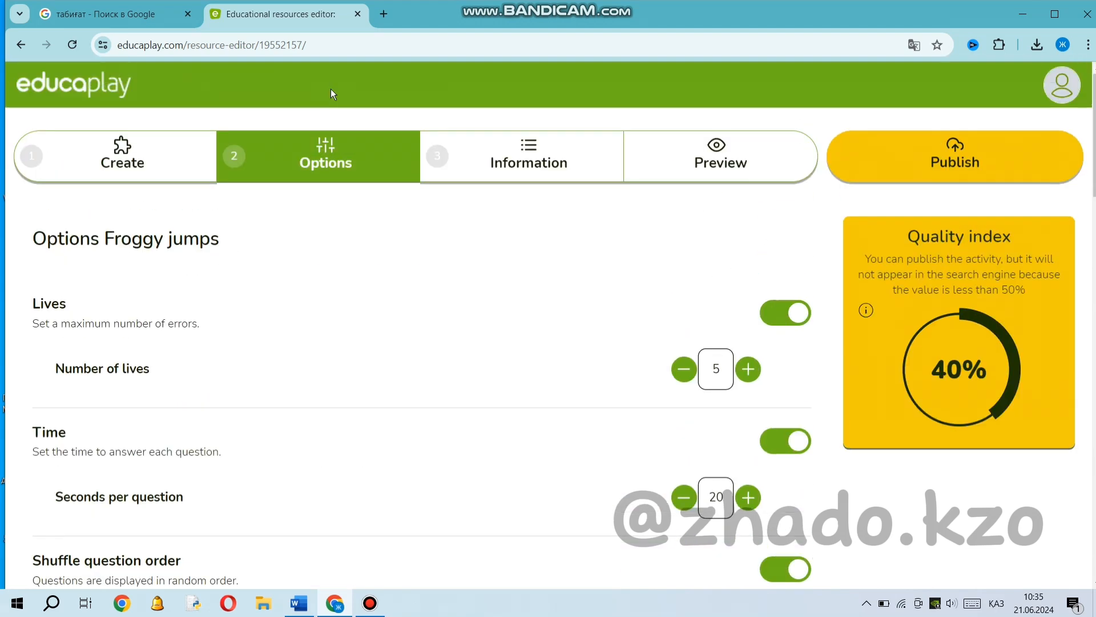
- Translate the Froggy Jumps options page into Russian and dismiss the translation prompt
{"action": "right_click", "coordinate": [376, 203]}
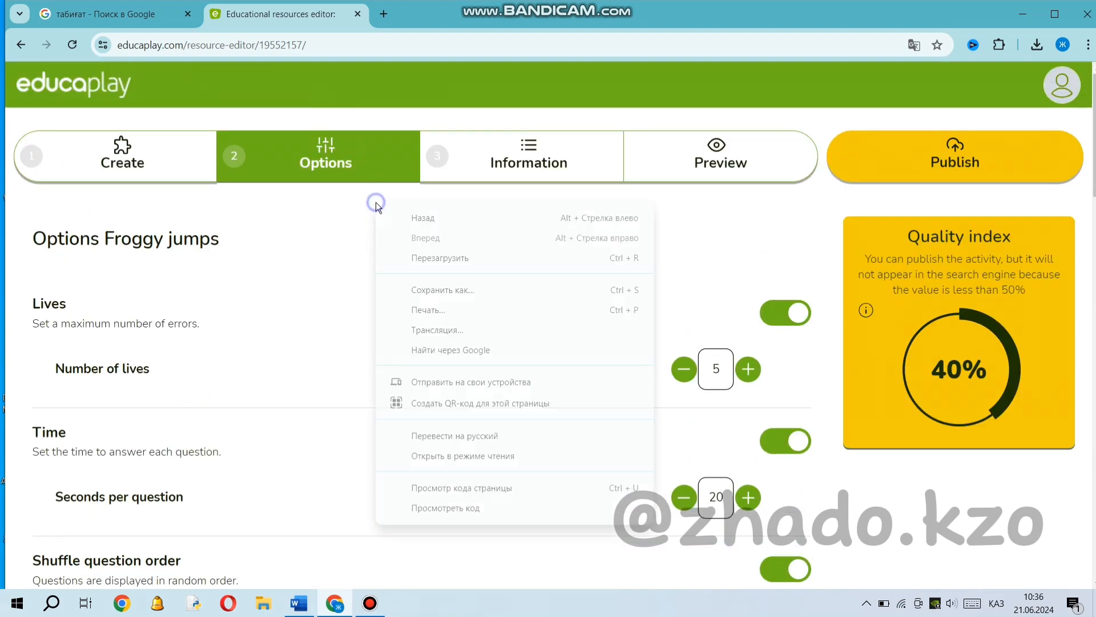
{"action": "left_click", "coordinate": [472, 436]}
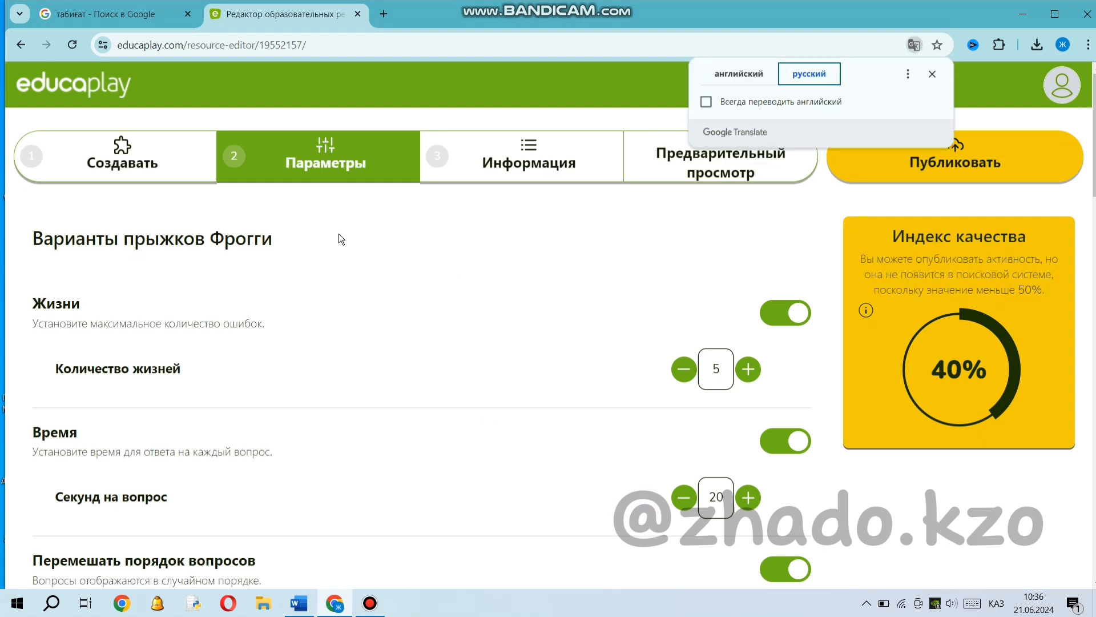
{"action": "left_click", "coordinate": [338, 238]}
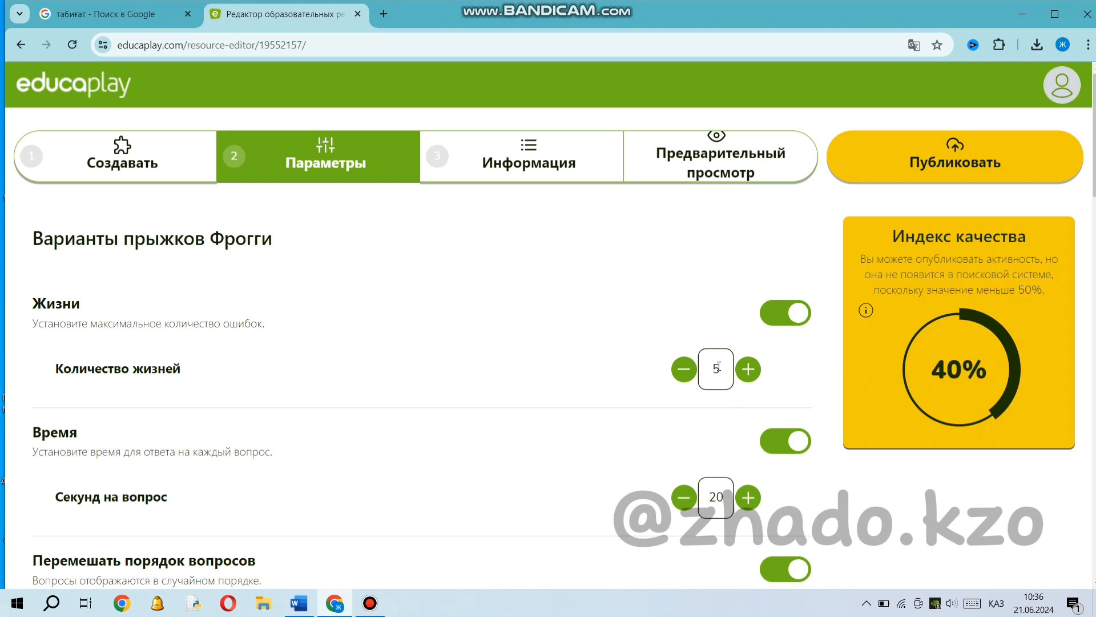
- Set the number of lives to 4 and look over the time and question-shuffling options
{"action": "left_click", "coordinate": [684, 371]}
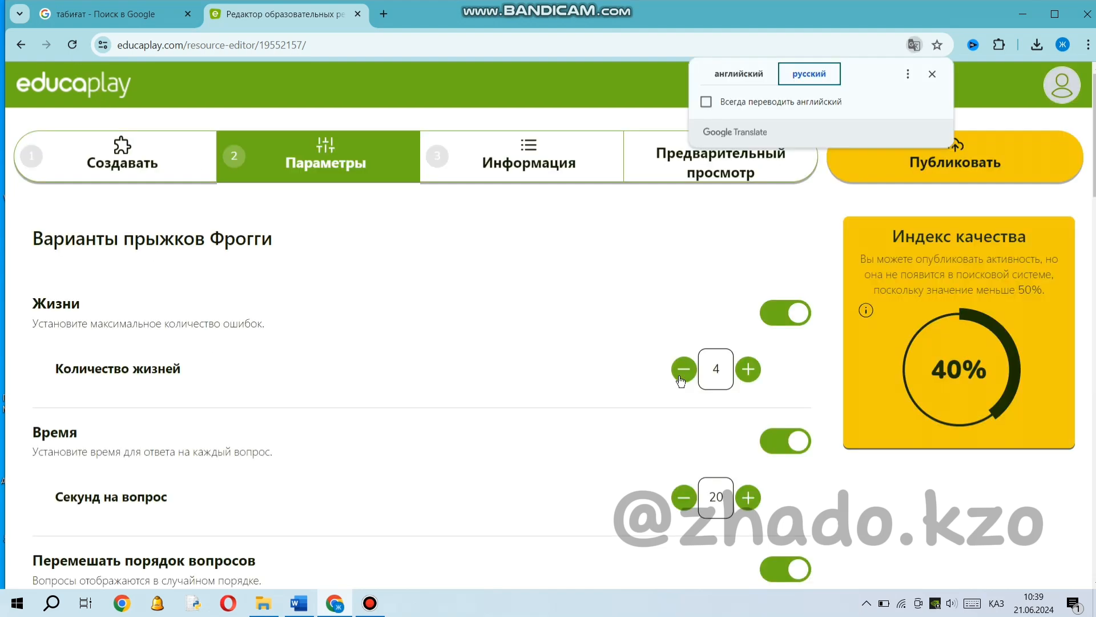
{"action": "scroll", "coordinate": [122, 477], "scroll_direction": "down", "scroll_amount": 3}
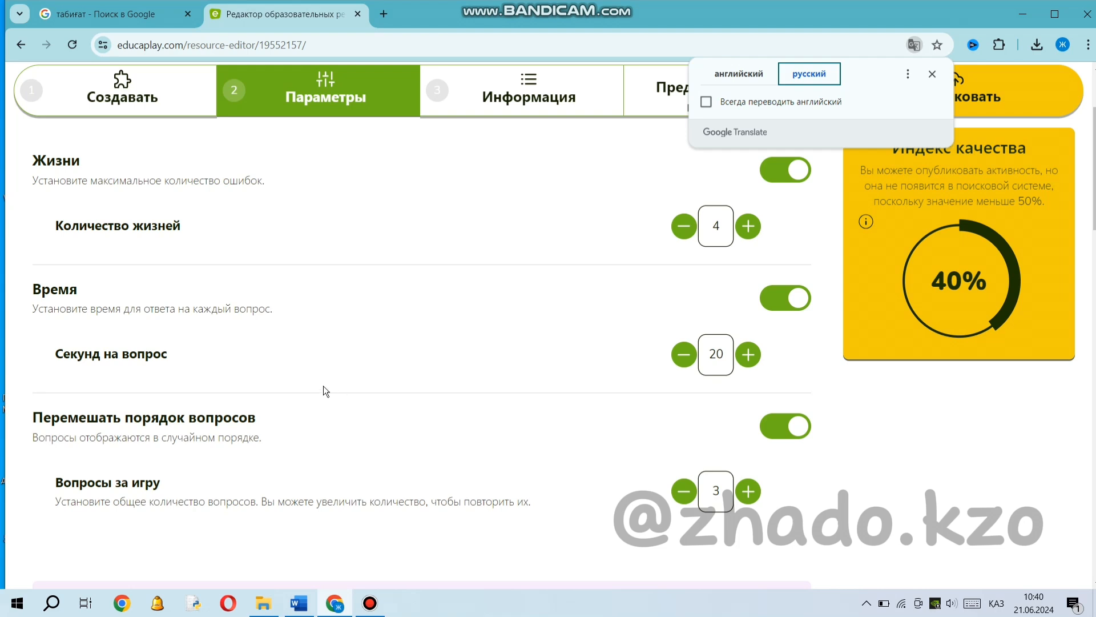
{"action": "scroll", "coordinate": [326, 387], "scroll_direction": "up", "scroll_amount": 3}
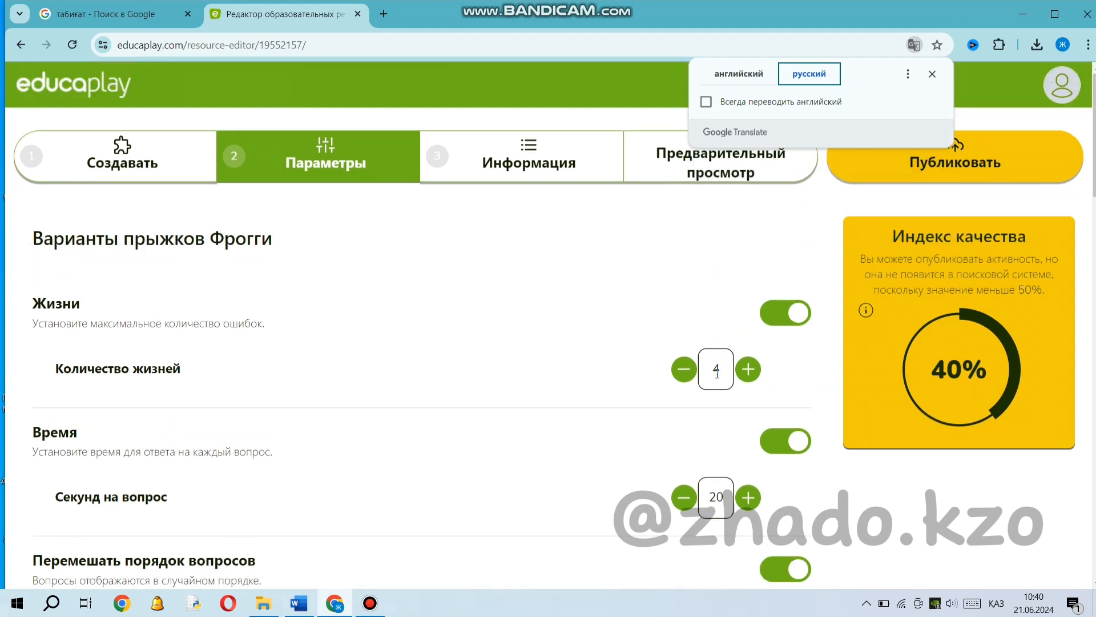
- Open the activity's information section, try to publish the activity, and translate the publishing requirements into Russian
{"action": "left_click", "coordinate": [536, 164]}
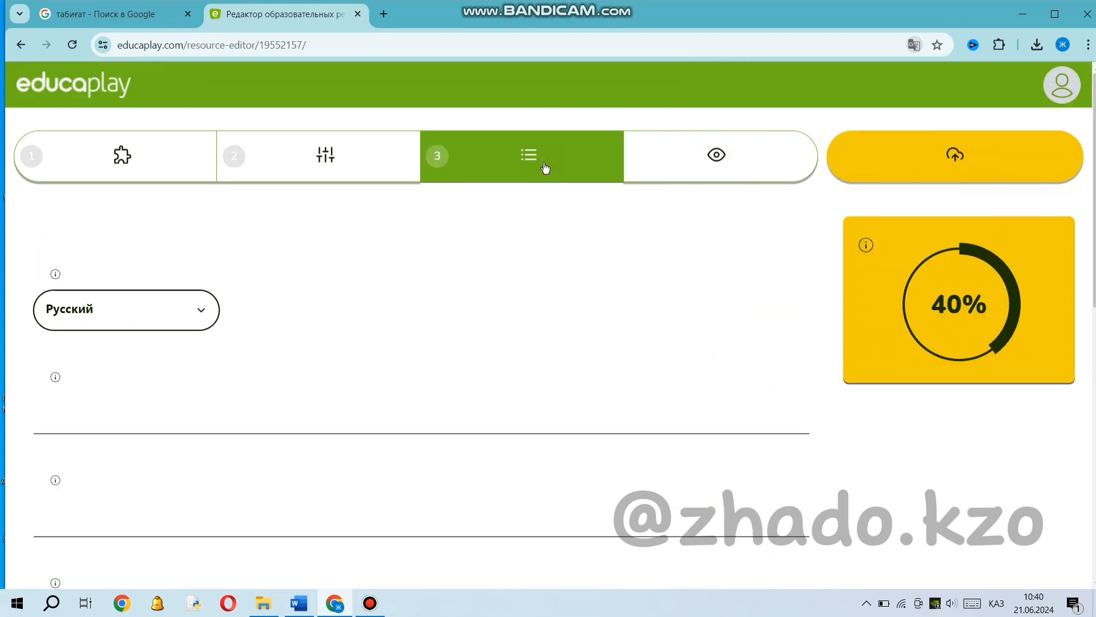
{"action": "left_click", "coordinate": [966, 159]}
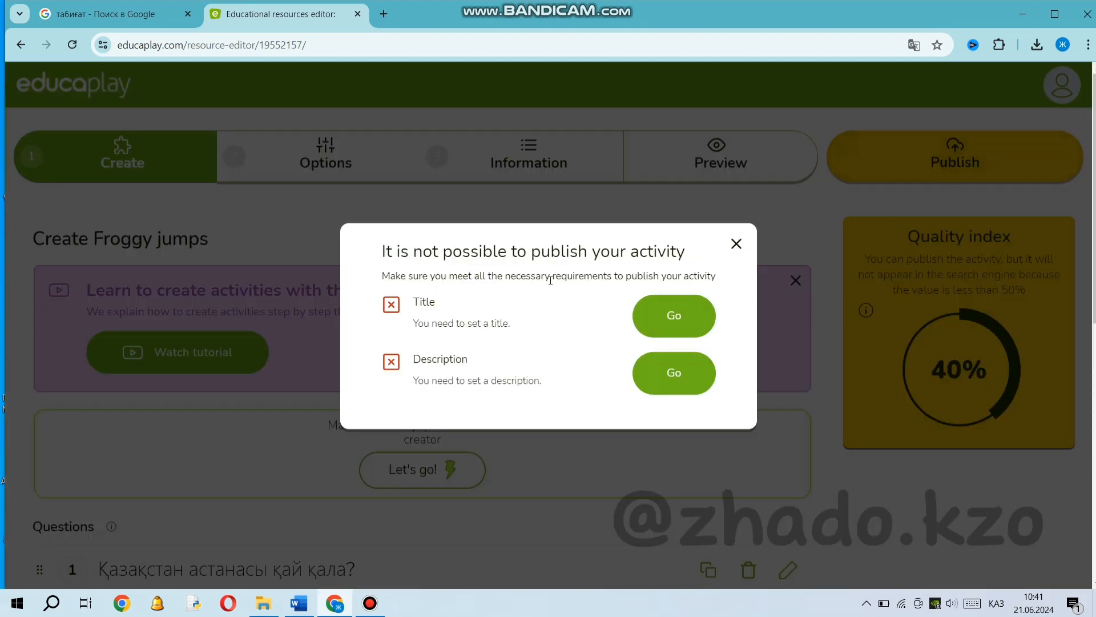
{"action": "right_click", "coordinate": [360, 247]}
{"action": "left_click", "coordinate": [425, 474]}
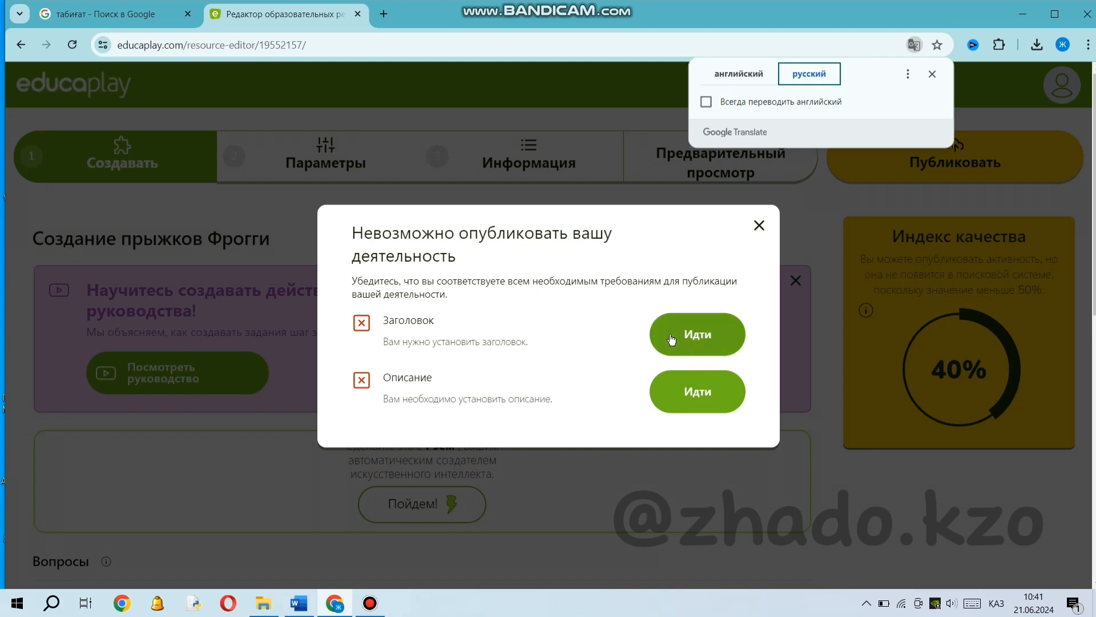
- Go from the publishing requirements to the activity's title field and reload the page
{"action": "left_click", "coordinate": [692, 337]}
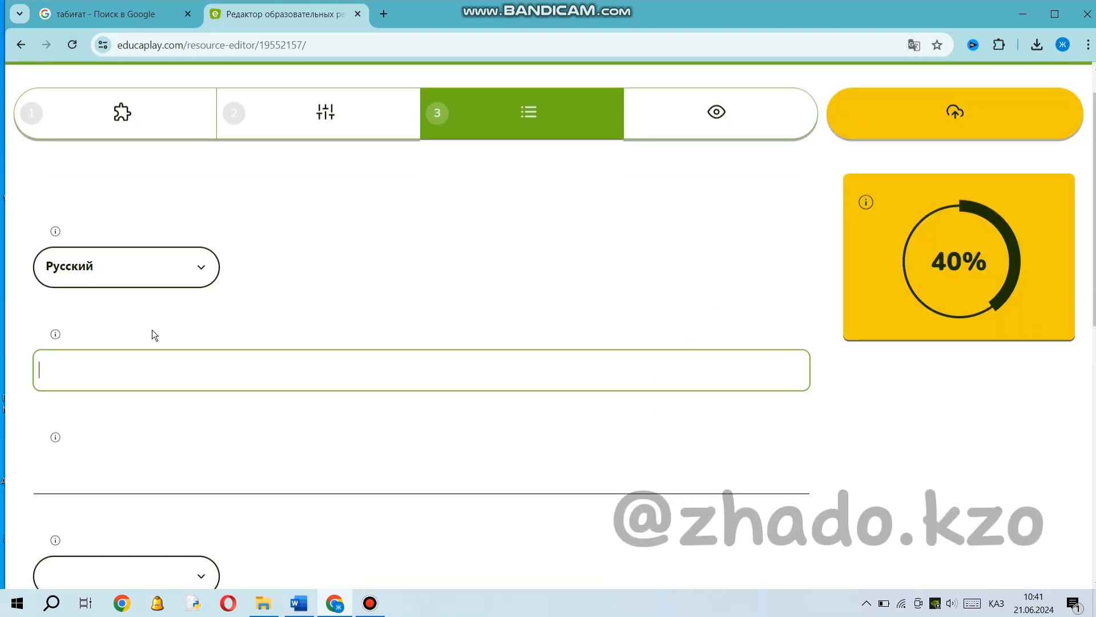
{"action": "left_click", "coordinate": [296, 180]}
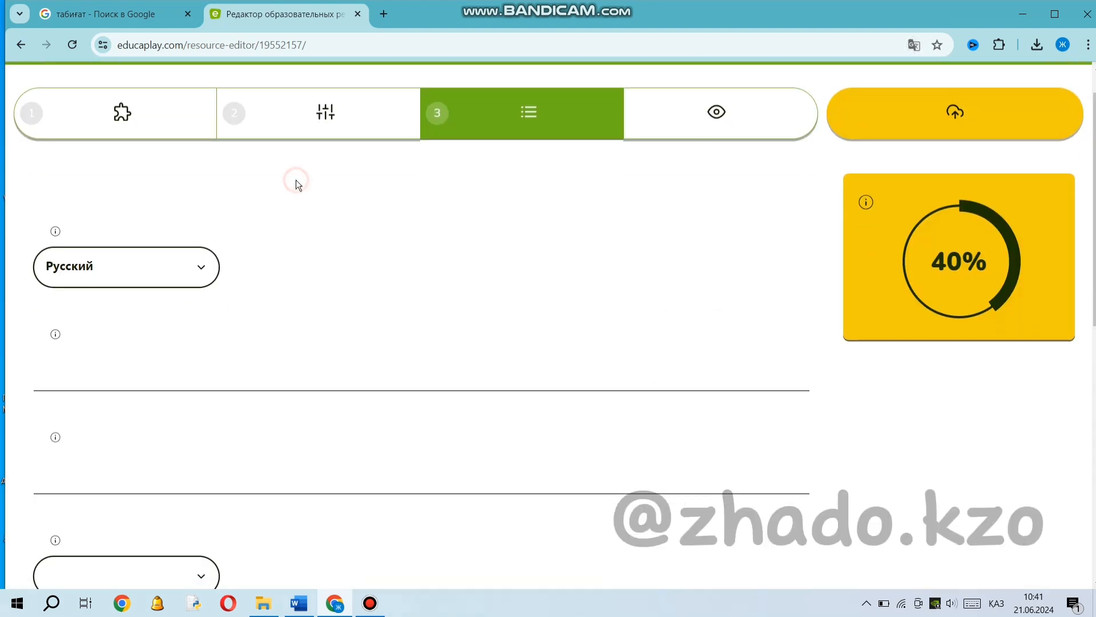
{"action": "left_click", "coordinate": [77, 44]}
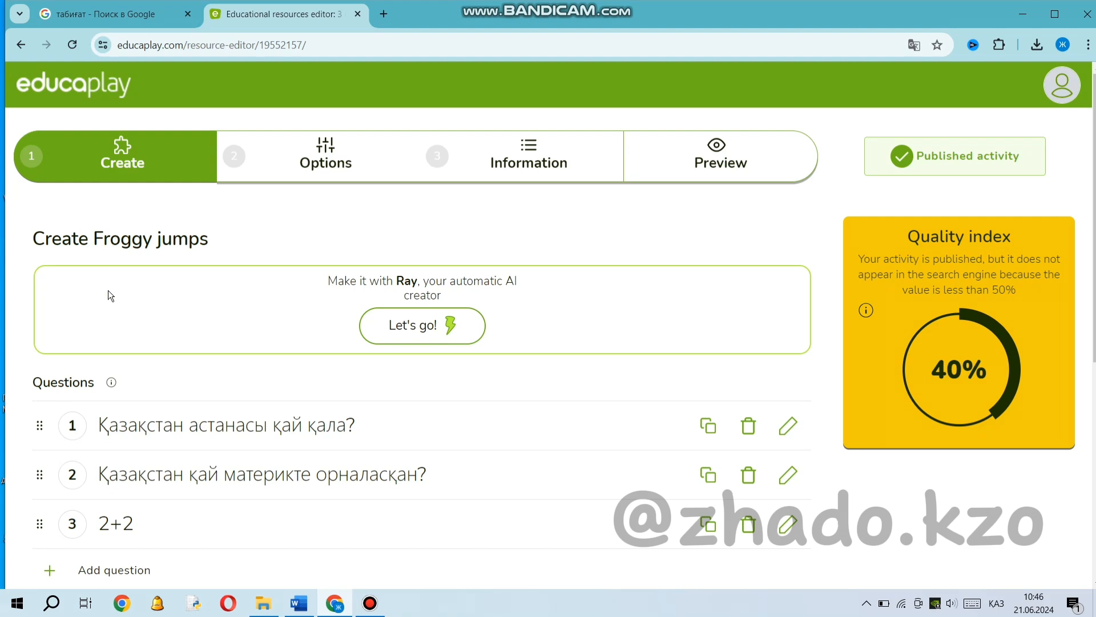
- Leave the editor for the account's activities and show the additional actions for the published activity "3 сұрақ"
{"action": "scroll", "coordinate": [108, 290], "scroll_direction": "down", "scroll_amount": 6}
{"action": "scroll", "coordinate": [146, 323], "scroll_direction": "up", "scroll_amount": 6}
{"action": "left_click", "coordinate": [1063, 84]}
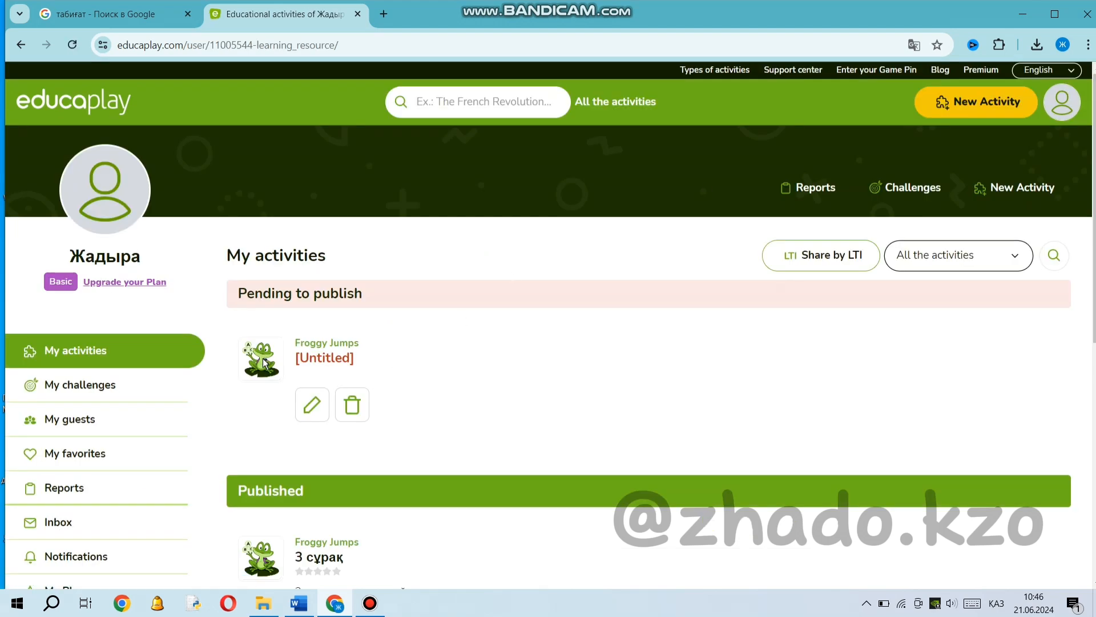
{"action": "scroll", "coordinate": [350, 460], "scroll_direction": "down", "scroll_amount": 2}
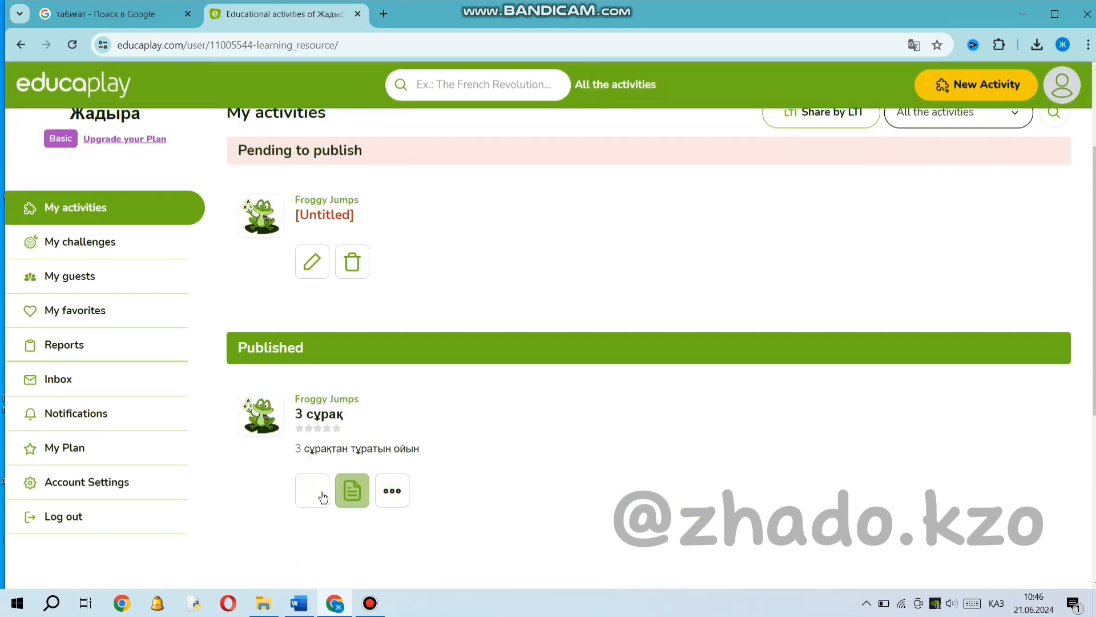
{"action": "left_click", "coordinate": [395, 497]}
{"action": "scroll", "coordinate": [396, 497], "scroll_direction": "down", "scroll_amount": 3}
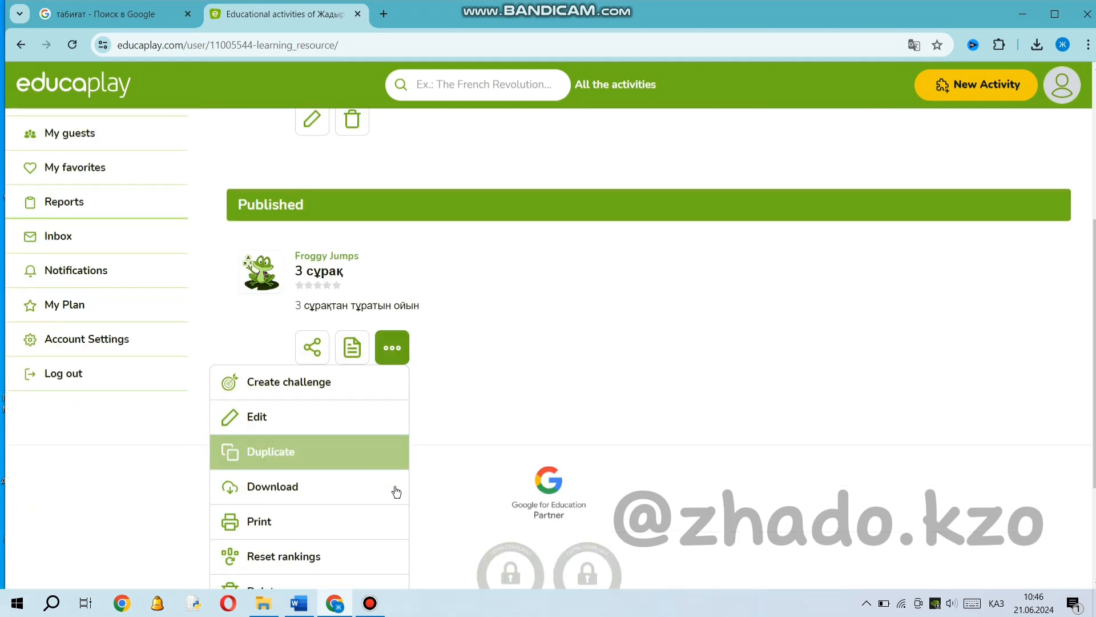
- Translate the activities page into Russian and create a challenge from the published activity "3 сұрақ"
{"action": "right_click", "coordinate": [537, 260]}
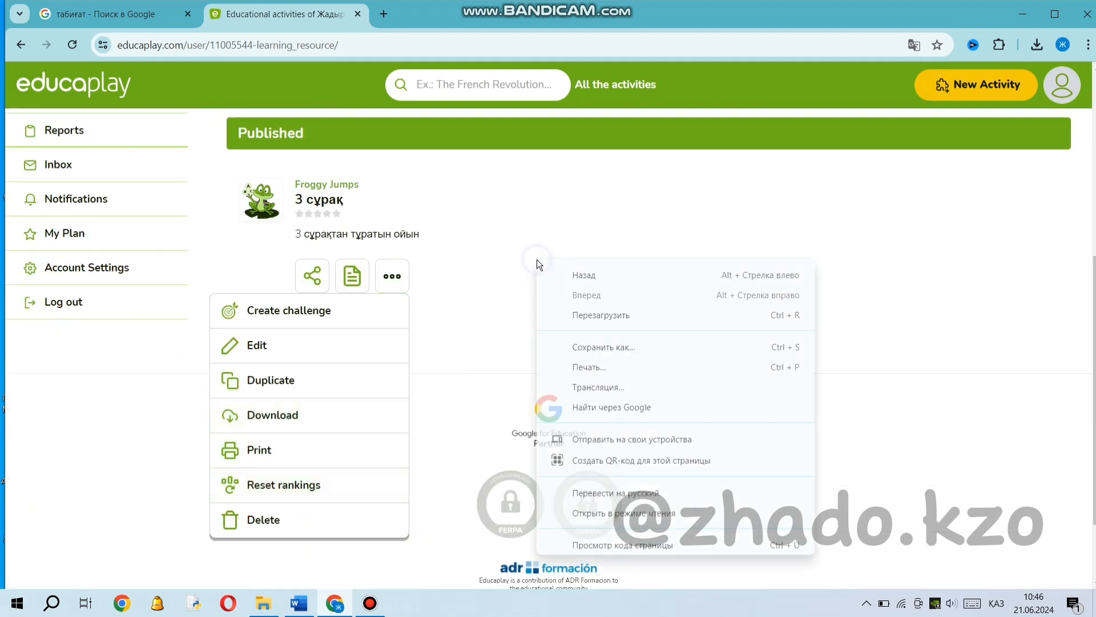
{"action": "left_click", "coordinate": [617, 494]}
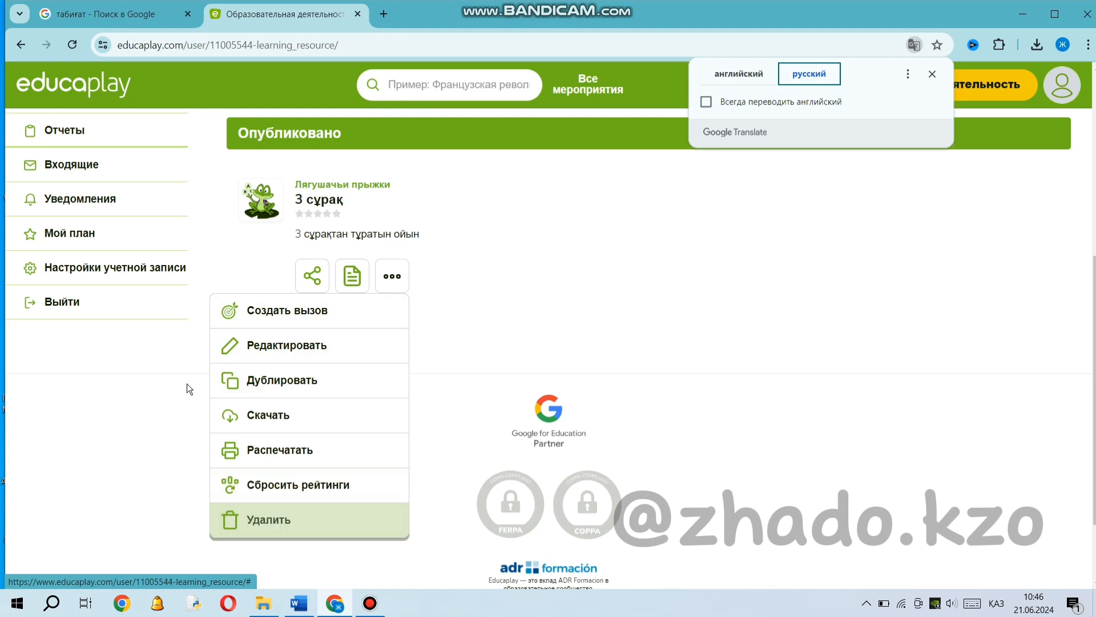
{"action": "left_click", "coordinate": [282, 315]}
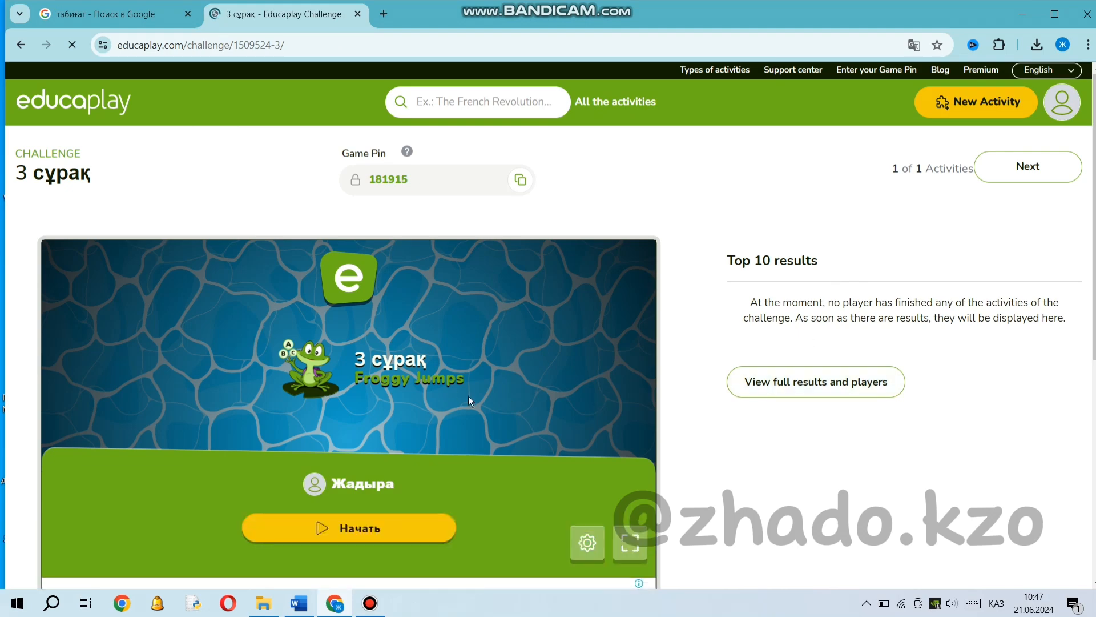
- Bring the challenge's game into view and raise the computer's speaker volume
{"action": "scroll", "coordinate": [443, 372], "scroll_direction": "down", "scroll_amount": 1}
{"action": "scroll", "coordinate": [459, 381], "scroll_direction": "down", "scroll_amount": 1}
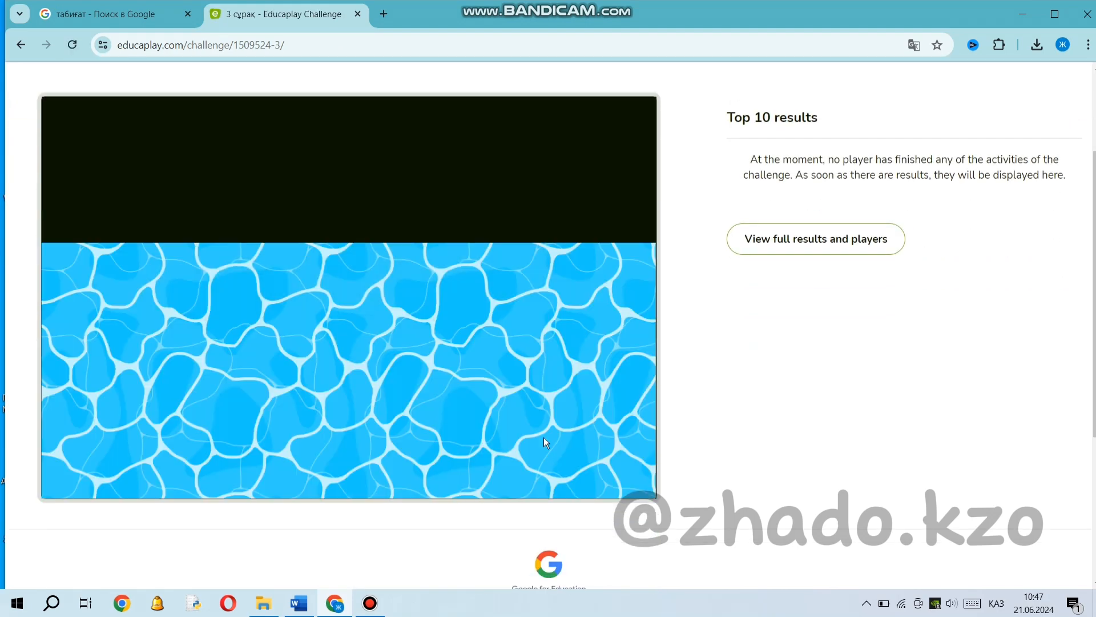
{"action": "left_click", "coordinate": [951, 601]}
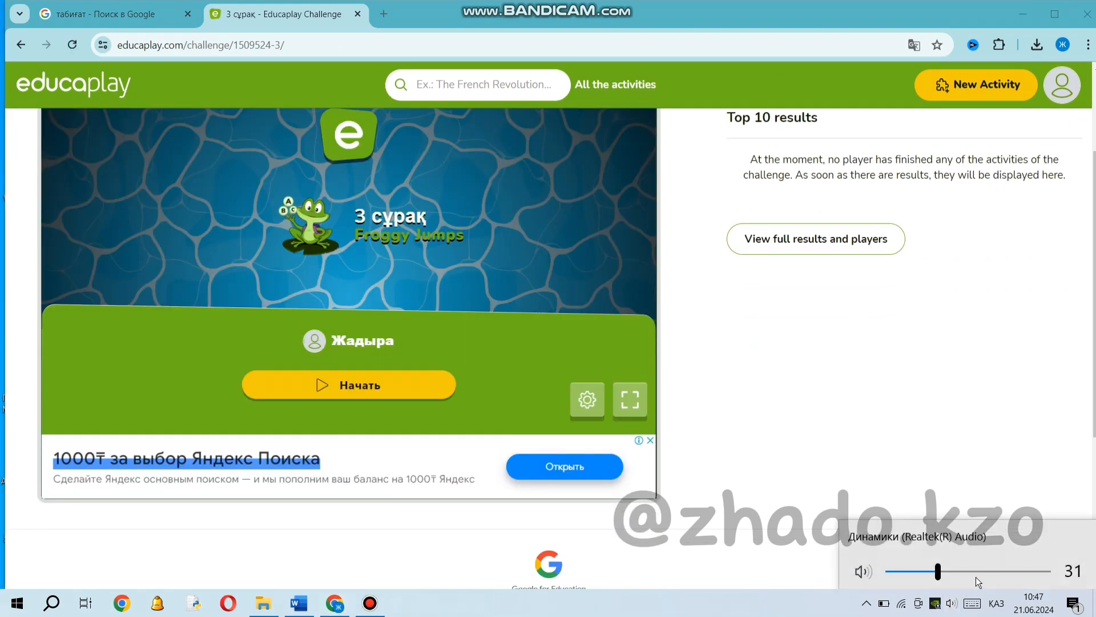
{"action": "left_click", "coordinate": [1017, 574]}
{"action": "left_click", "coordinate": [841, 444]}
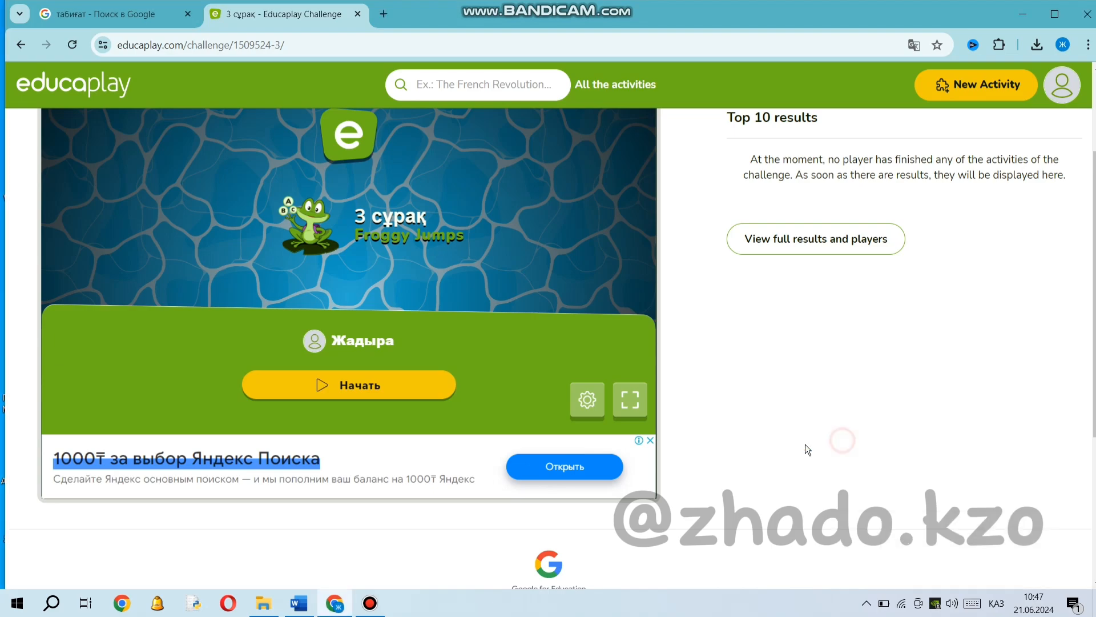
- Play the challenge in full screen, answering "Азия", "Қарағанды" and "4" in turn, and leave full screen at the end
{"action": "left_click", "coordinate": [633, 402]}
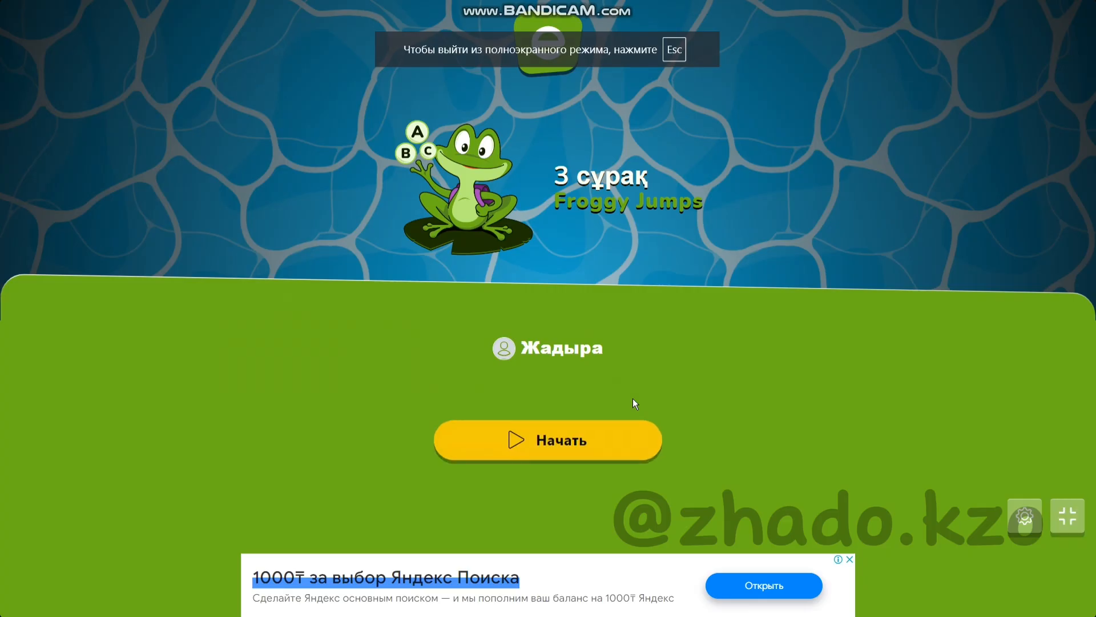
{"action": "left_click", "coordinate": [574, 440]}
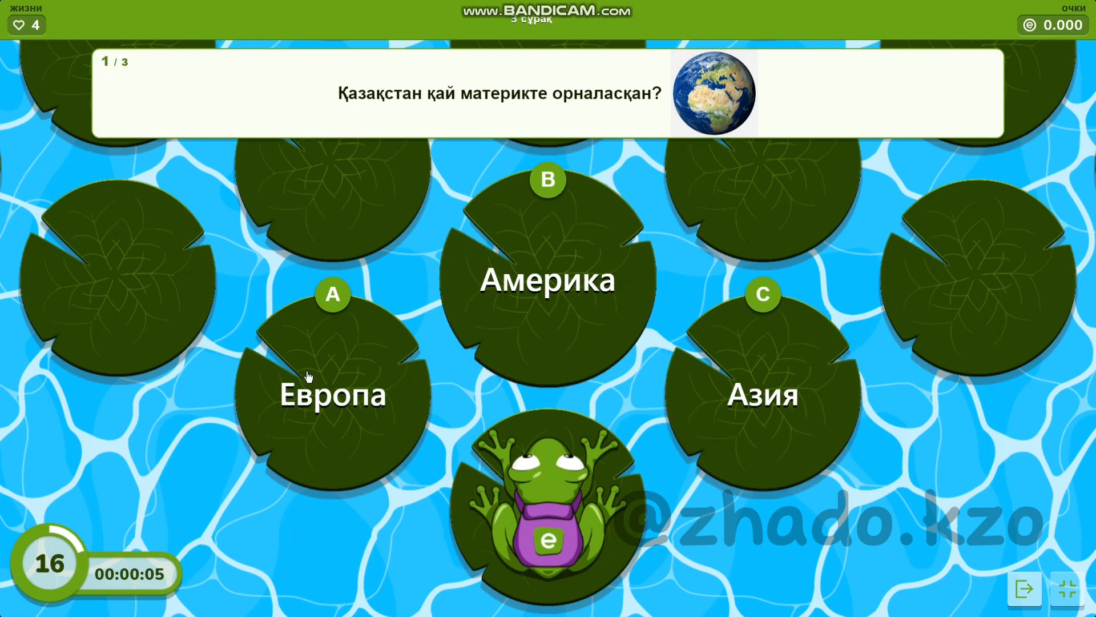
{"action": "left_click", "coordinate": [730, 417]}
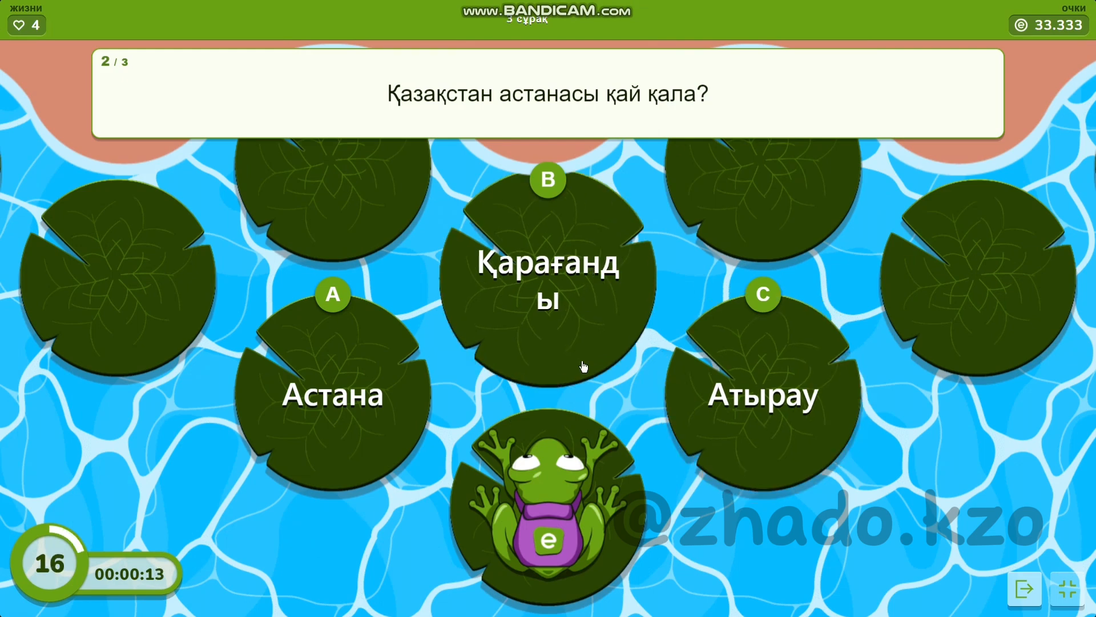
{"action": "left_click", "coordinate": [548, 302]}
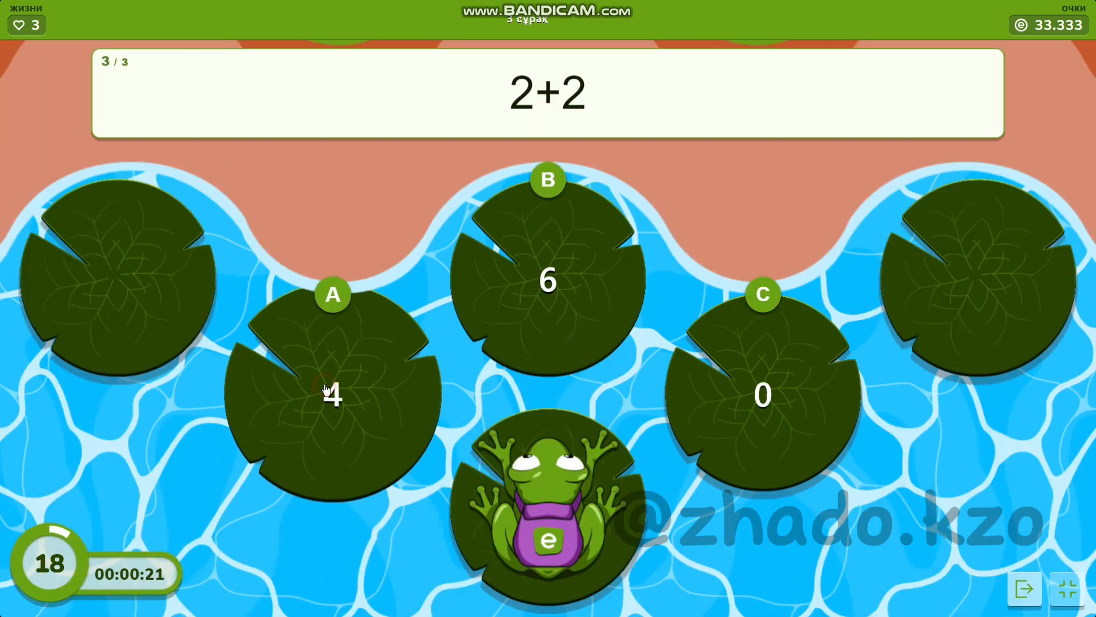
{"action": "left_click", "coordinate": [332, 391]}
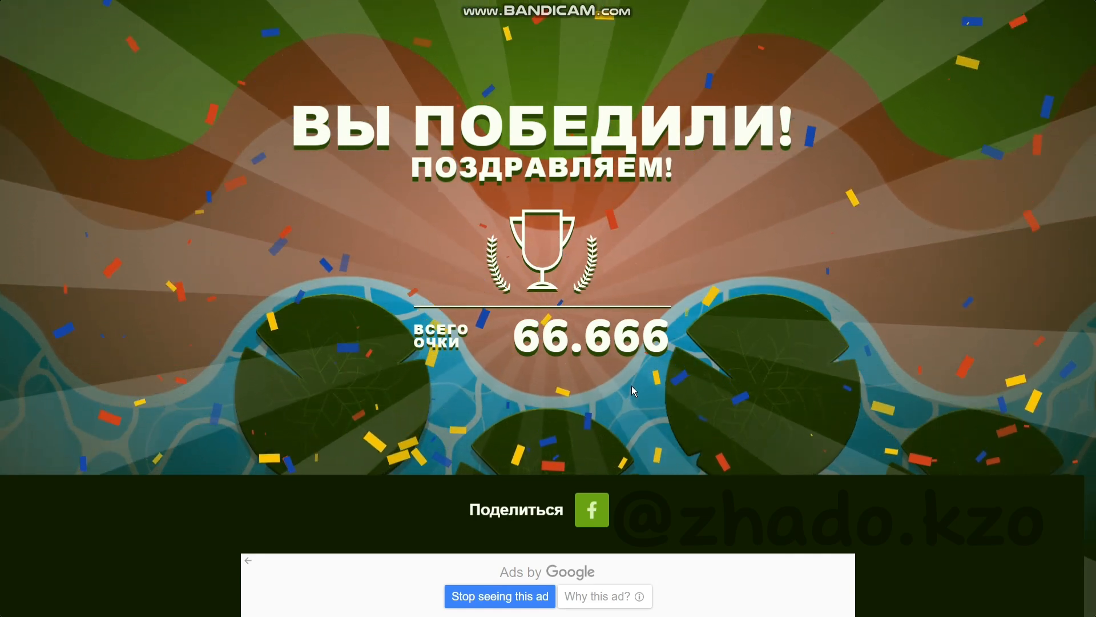
{"action": "key", "text": "Escape"}
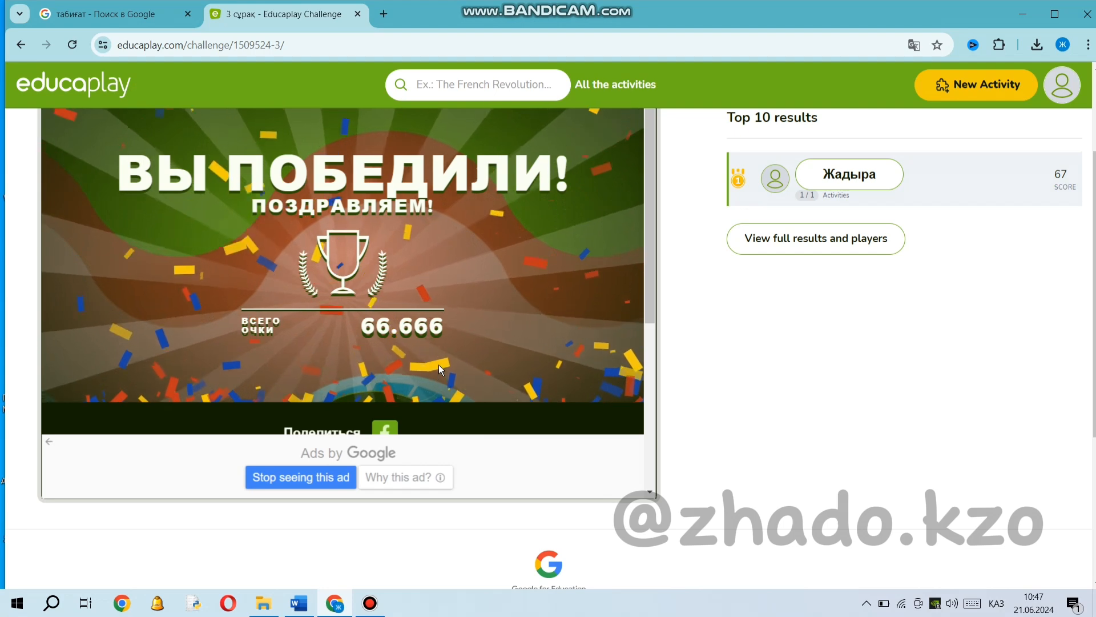
- Examine the finished game's score, time and number of correct answers, and expand its report to review every question
{"action": "scroll", "coordinate": [438, 364], "scroll_direction": "up", "scroll_amount": 2}
{"action": "scroll", "coordinate": [438, 364], "scroll_direction": "up", "scroll_amount": 1}
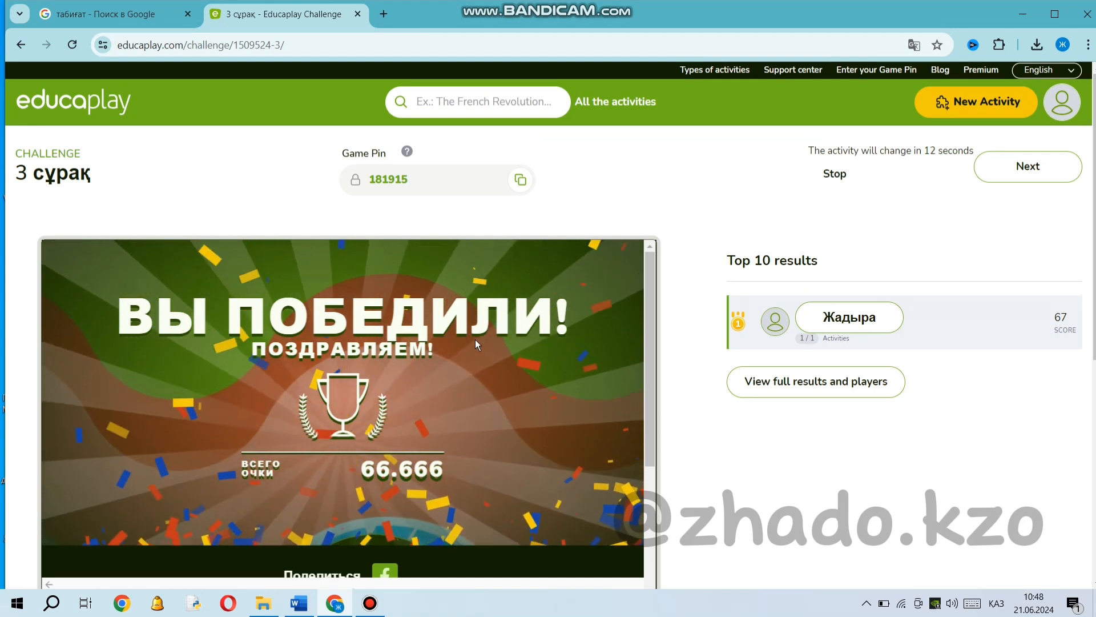
{"action": "scroll", "coordinate": [391, 444], "scroll_direction": "down", "scroll_amount": 3}
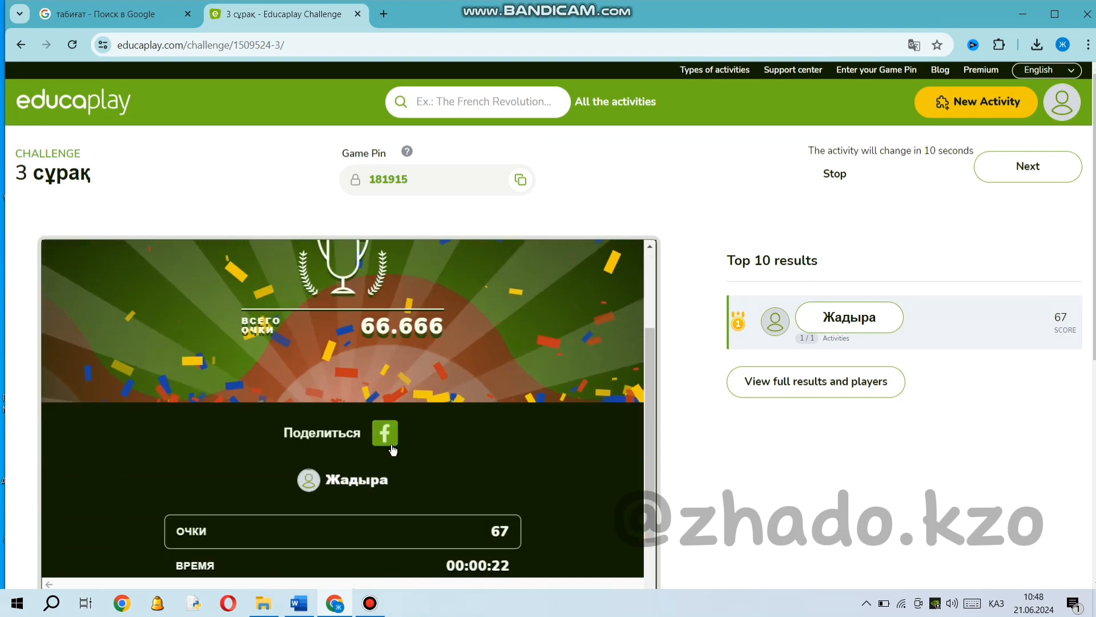
{"action": "scroll", "coordinate": [391, 444], "scroll_direction": "down", "scroll_amount": 3}
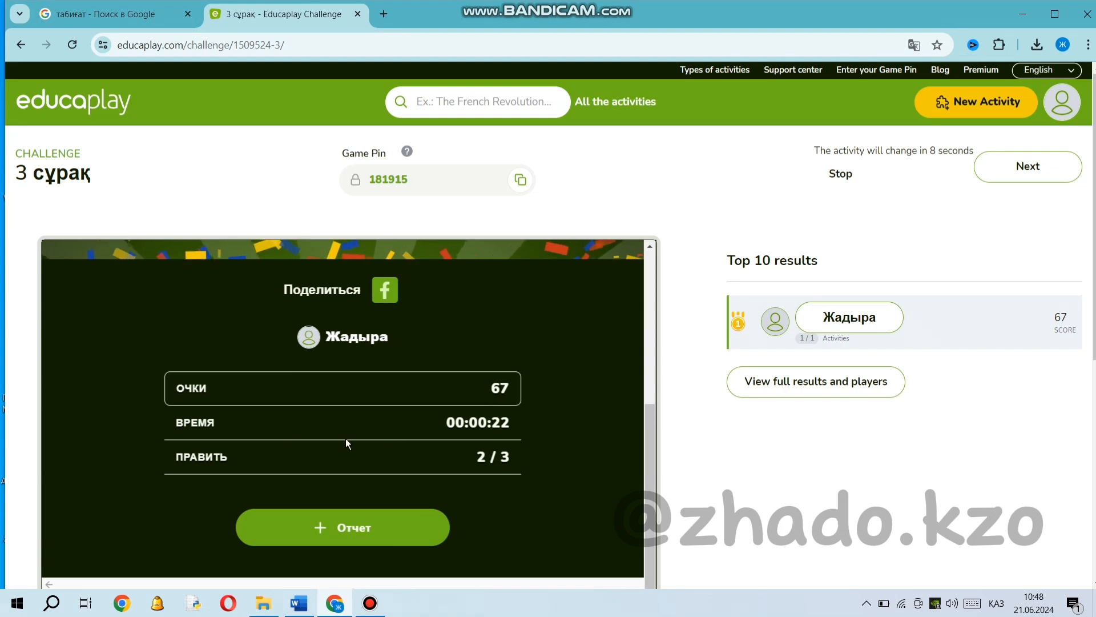
{"action": "left_click", "coordinate": [363, 534]}
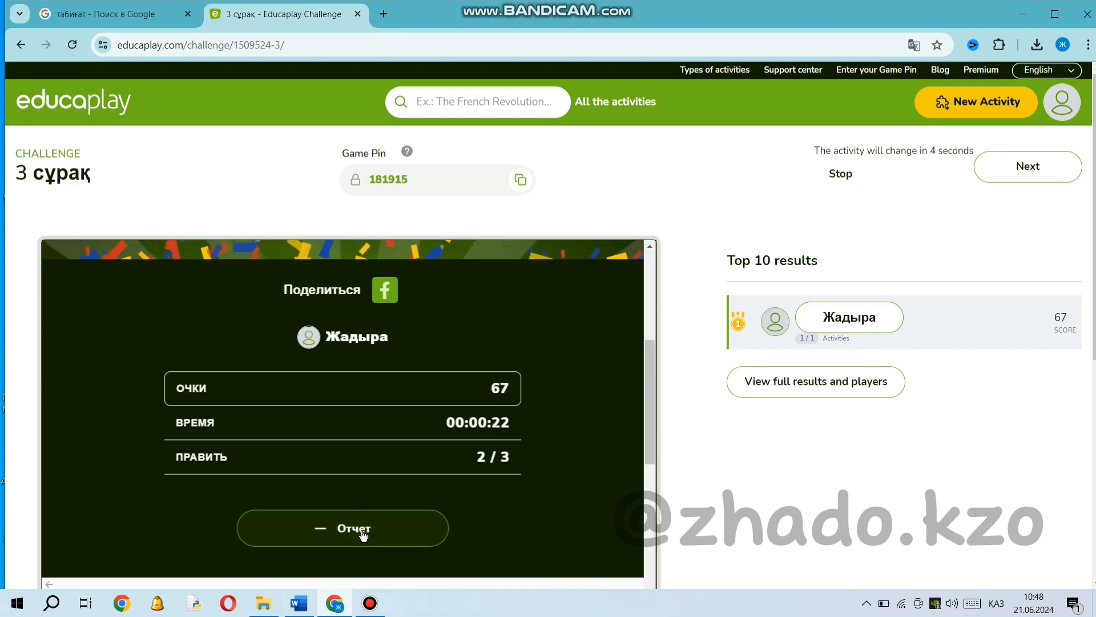
{"action": "scroll", "coordinate": [387, 508], "scroll_direction": "down", "scroll_amount": 3}
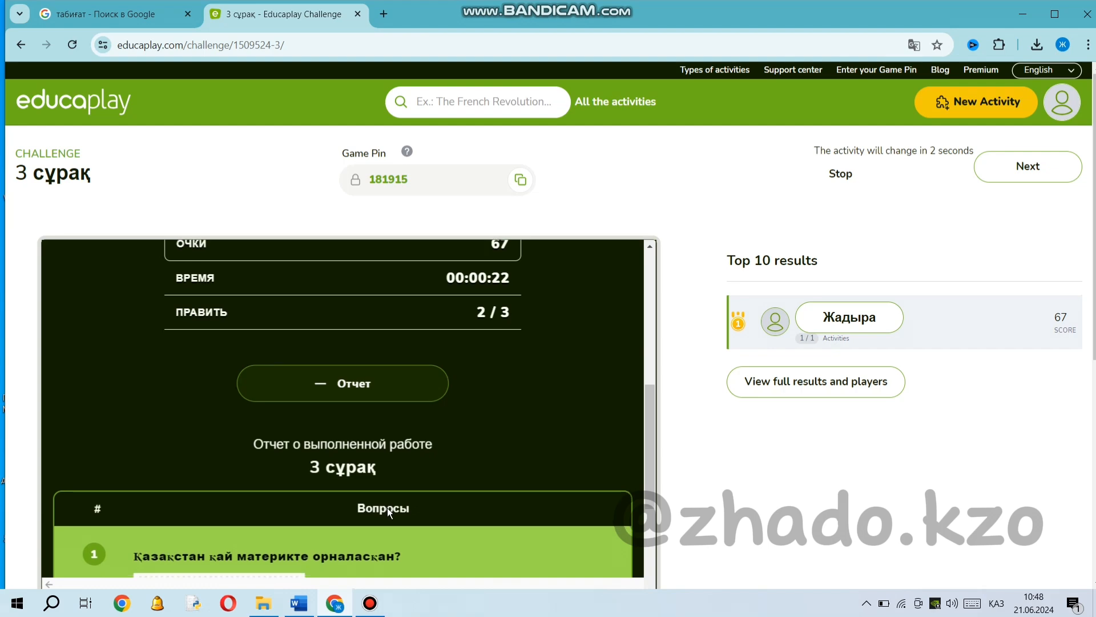
{"action": "scroll", "coordinate": [387, 509], "scroll_direction": "down", "scroll_amount": 3}
{"action": "scroll", "coordinate": [385, 502], "scroll_direction": "down", "scroll_amount": 1}
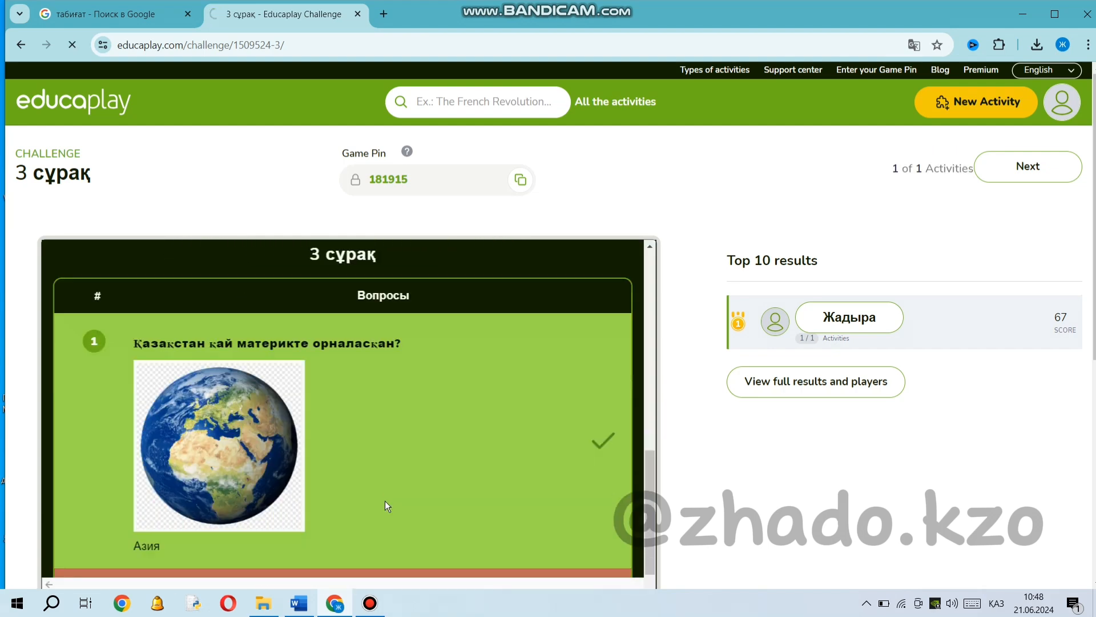
{"action": "scroll", "coordinate": [385, 505], "scroll_direction": "down", "scroll_amount": 1}
{"action": "scroll", "coordinate": [385, 501], "scroll_direction": "down", "scroll_amount": 2}
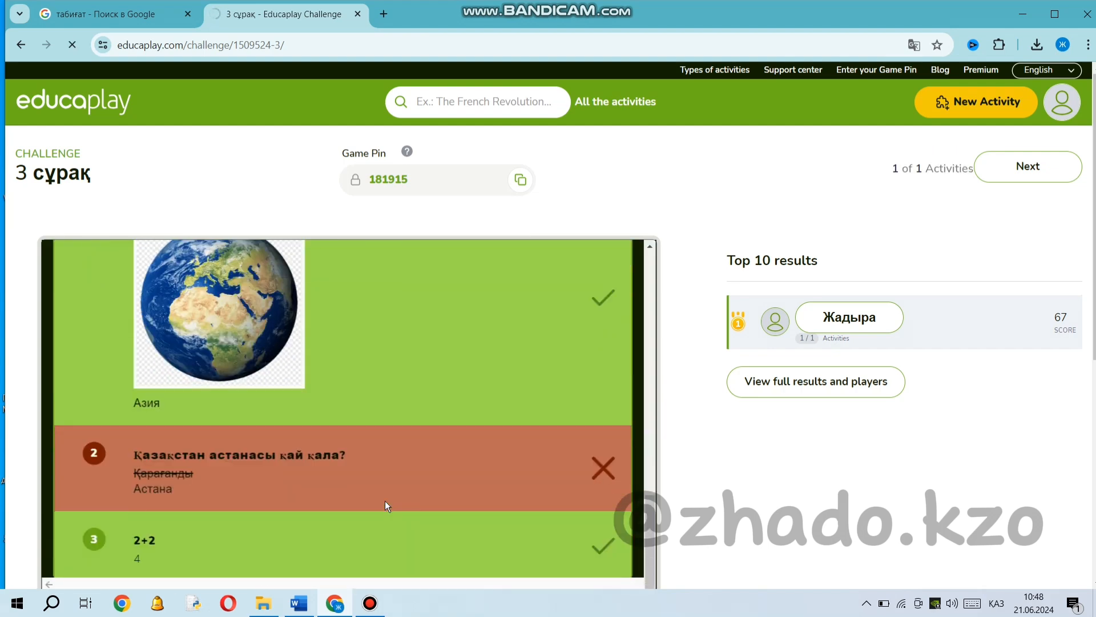
{"action": "scroll", "coordinate": [379, 501], "scroll_direction": "down", "scroll_amount": 3}
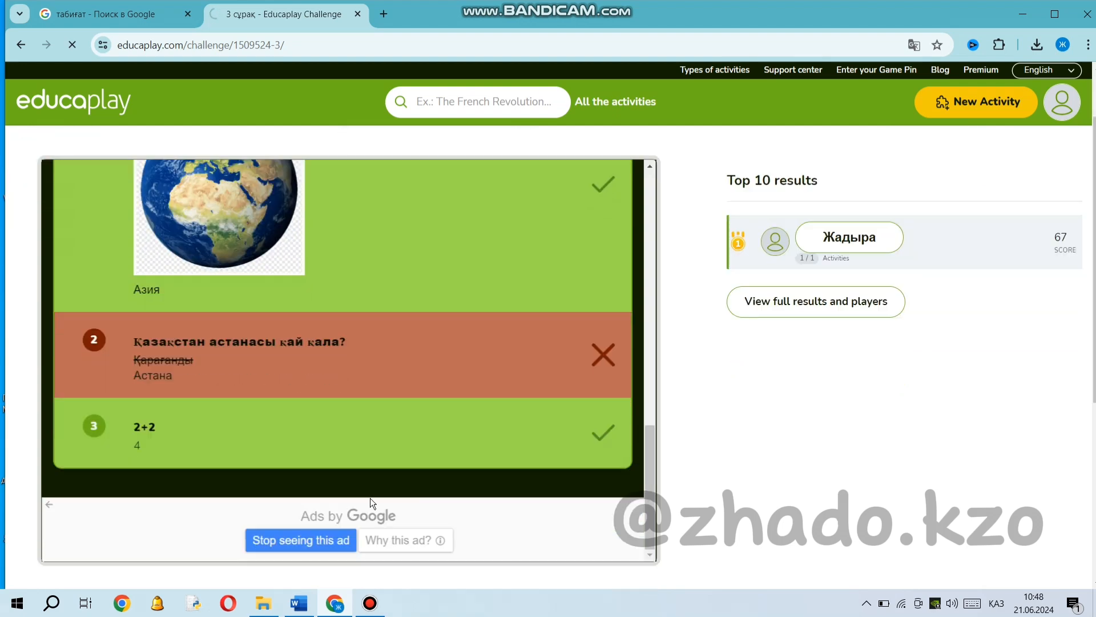
- Go to the My activities page and view the sharing links and embed code of the published activity "3 сұрақ"
{"action": "scroll", "coordinate": [355, 475], "scroll_direction": "up", "scroll_amount": 3}
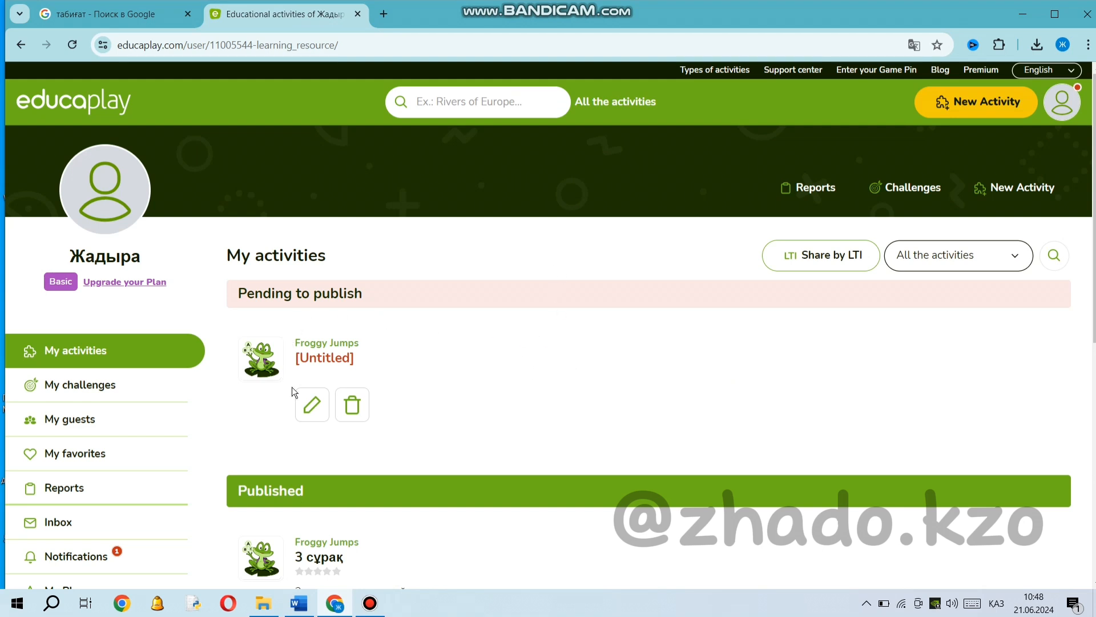
{"action": "scroll", "coordinate": [346, 465], "scroll_direction": "down", "scroll_amount": 5}
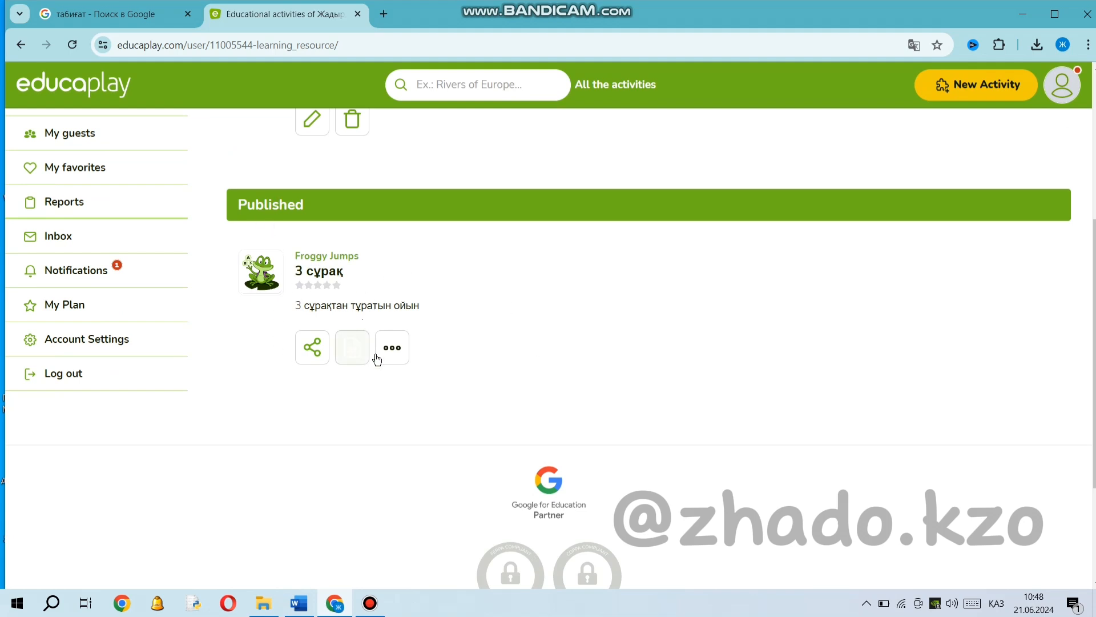
{"action": "scroll", "coordinate": [388, 339], "scroll_direction": "up", "scroll_amount": 4}
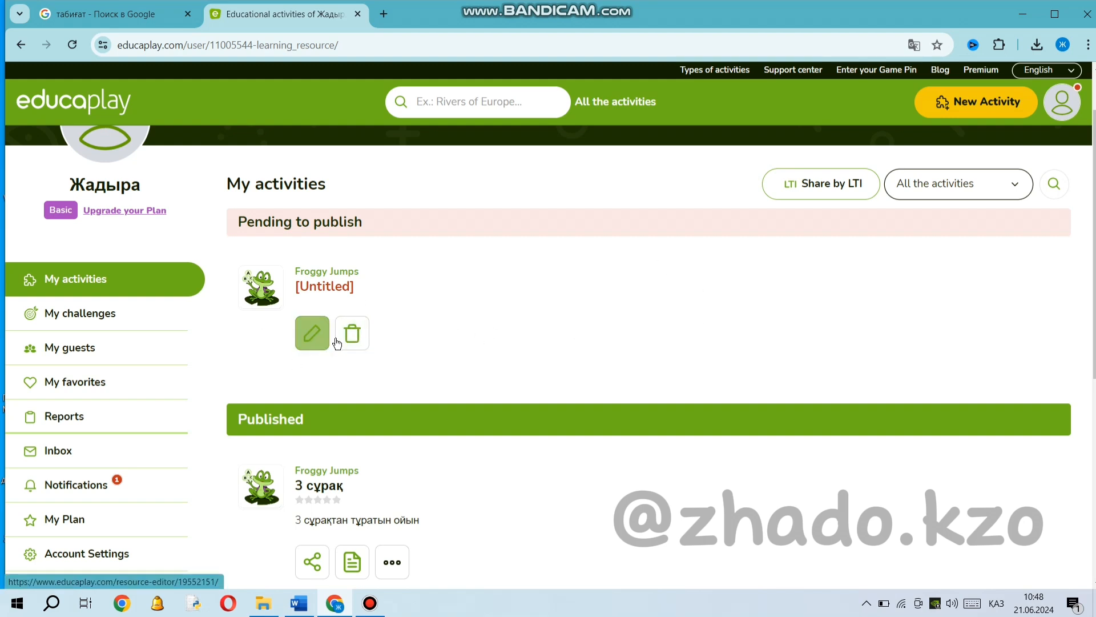
{"action": "scroll", "coordinate": [362, 517], "scroll_direction": "down", "scroll_amount": 1}
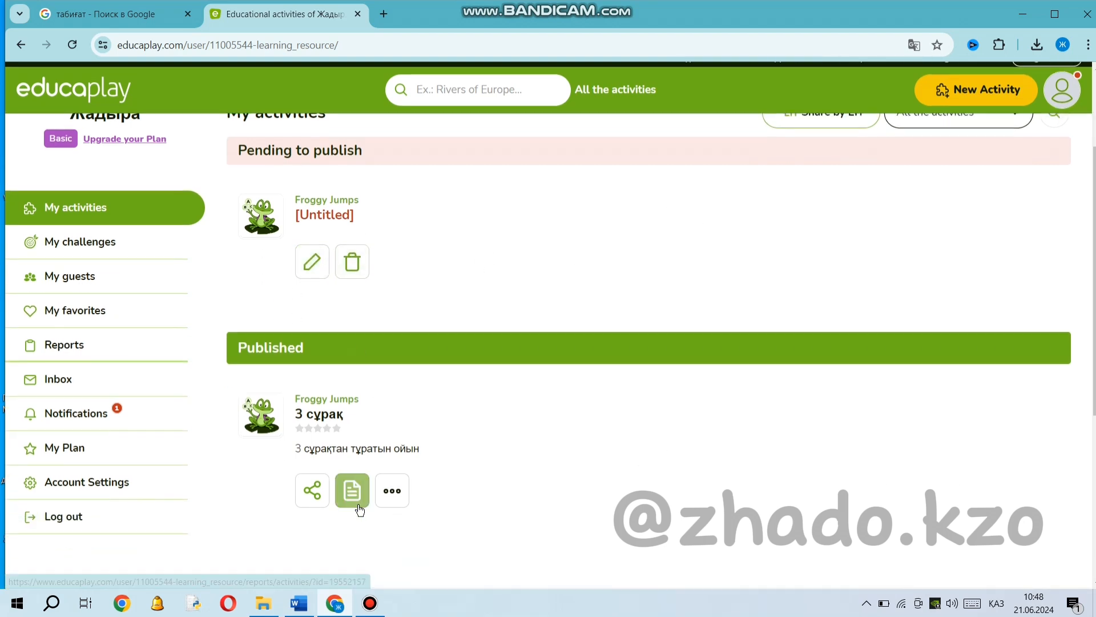
{"action": "left_click", "coordinate": [314, 492]}
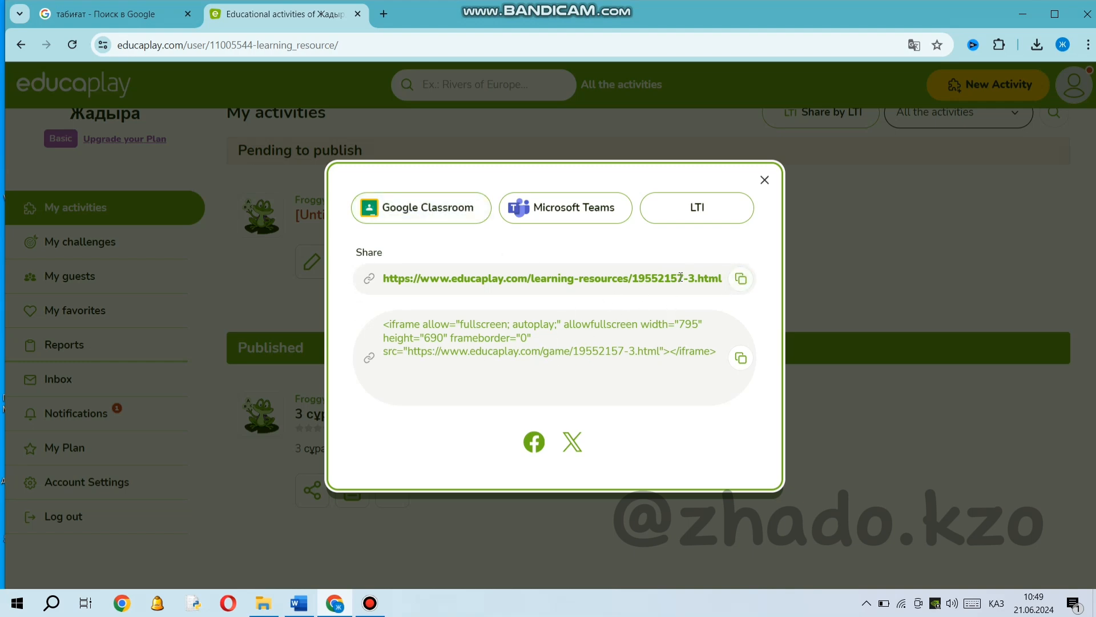
{"action": "left_click", "coordinate": [765, 181]}
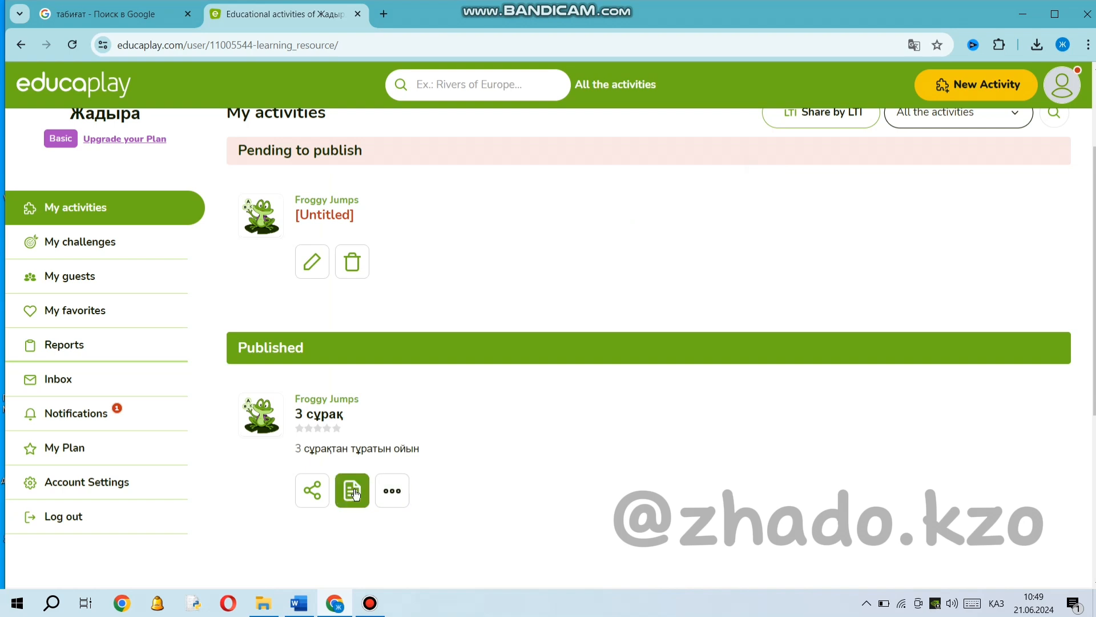
- Open the report of the activity "3 сұрақ" and examine last month's total plays, average time, average score and score distribution
{"action": "left_click", "coordinate": [352, 491]}
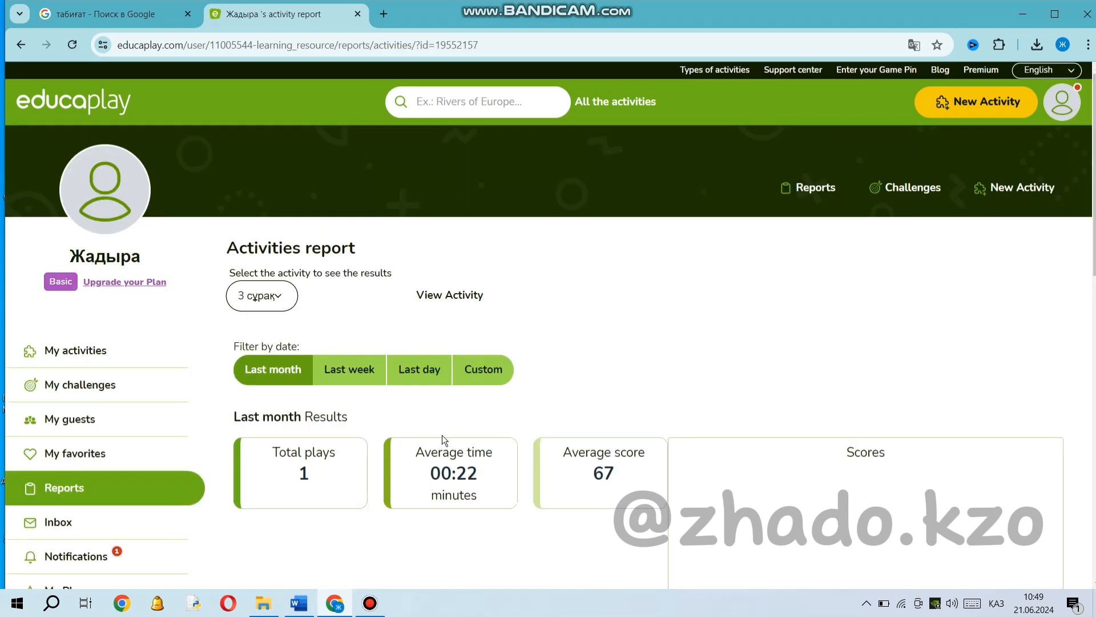
{"action": "scroll", "coordinate": [542, 399], "scroll_direction": "down", "scroll_amount": 1}
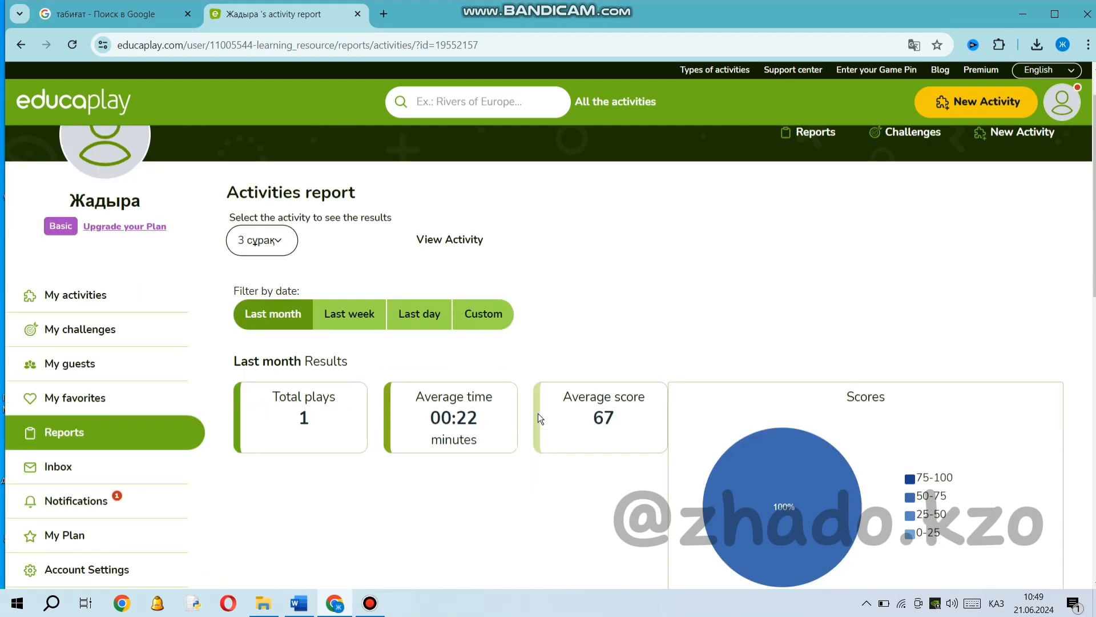
{"action": "scroll", "coordinate": [538, 418], "scroll_direction": "down", "scroll_amount": 1}
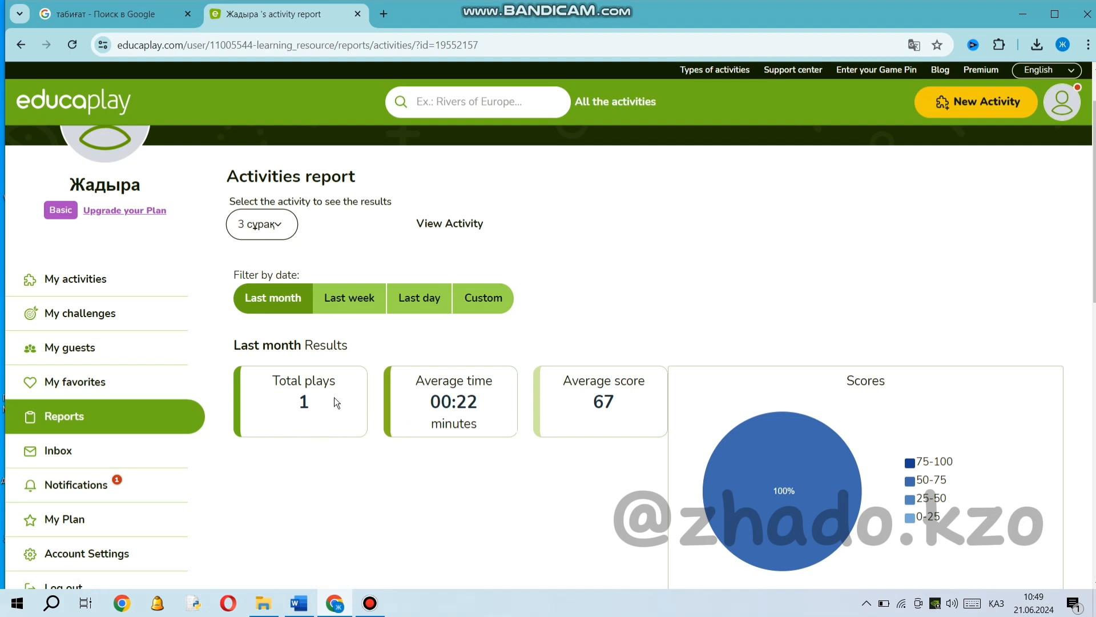
{"action": "scroll", "coordinate": [314, 454], "scroll_direction": "down", "scroll_amount": 3}
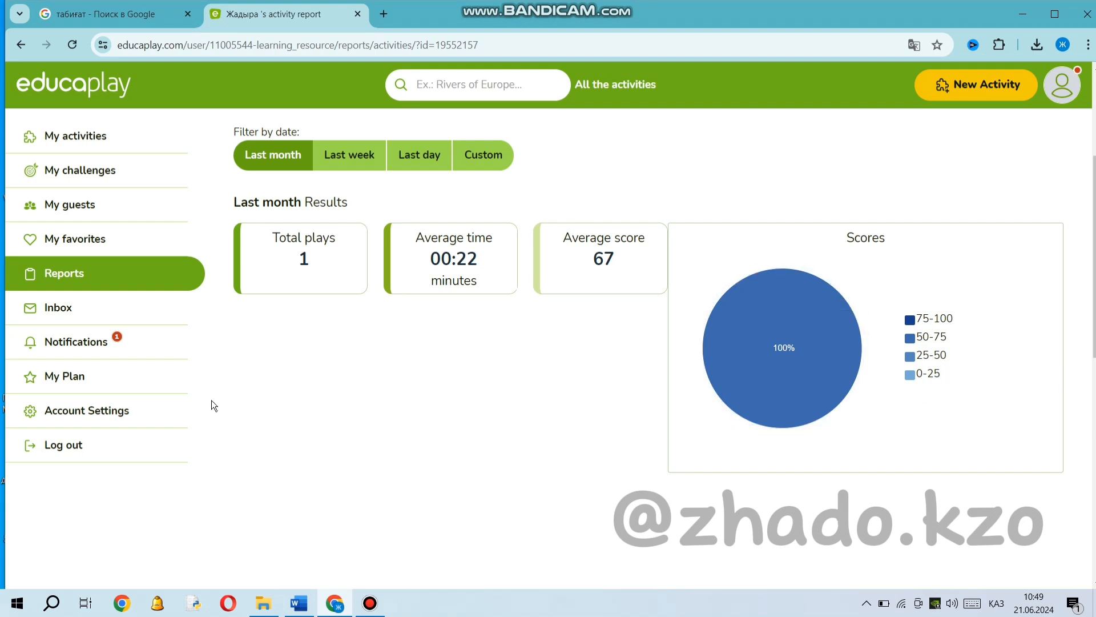
{"action": "scroll", "coordinate": [212, 402], "scroll_direction": "up", "scroll_amount": 4}
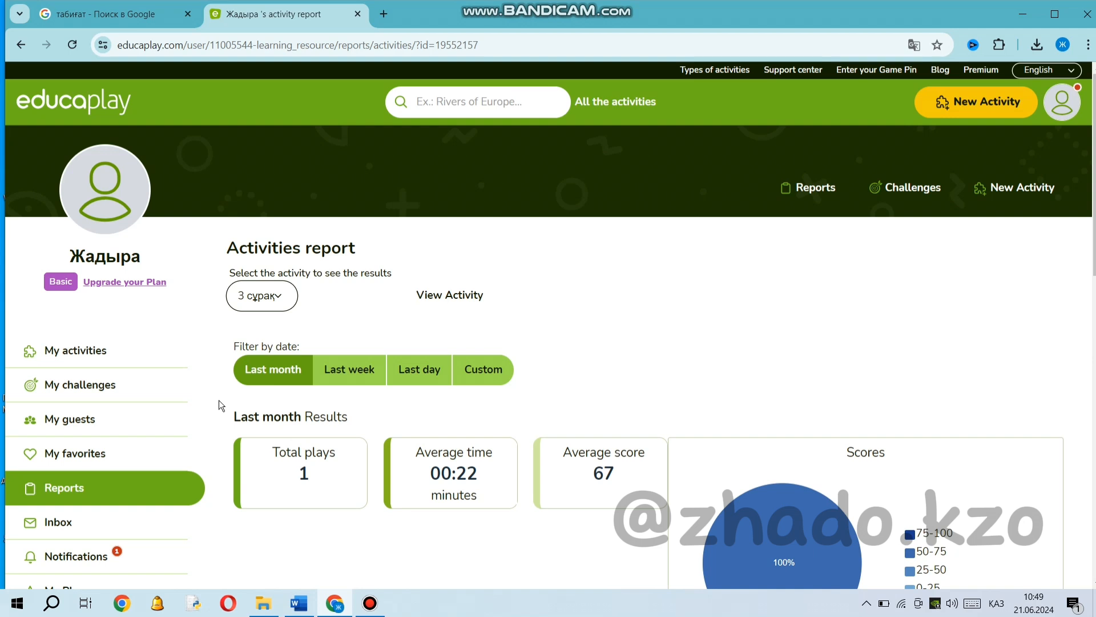